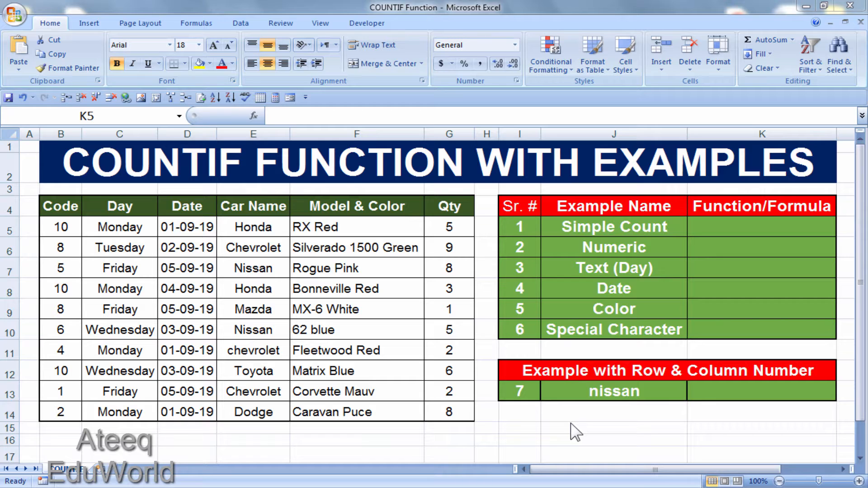
Step: Count the numeric Qty values in cell K5 beside Simple Count with =count(G5:G14)
click(588, 413)
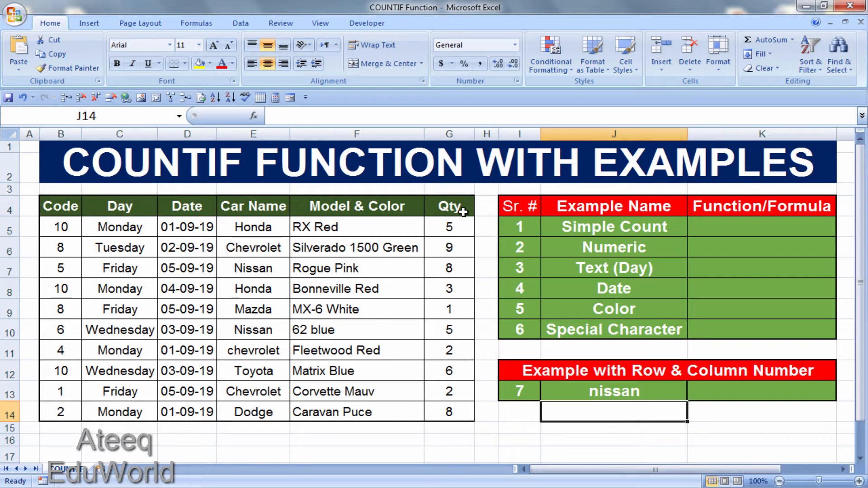
drag(461, 228, 465, 412)
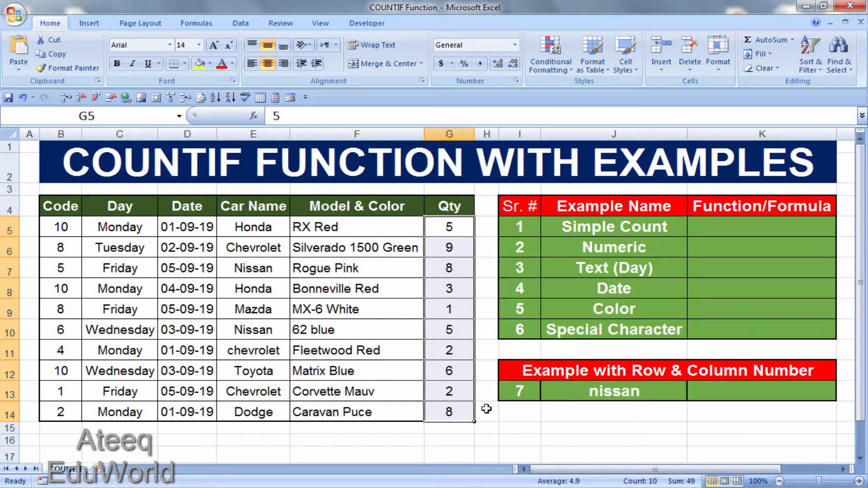
click(713, 228)
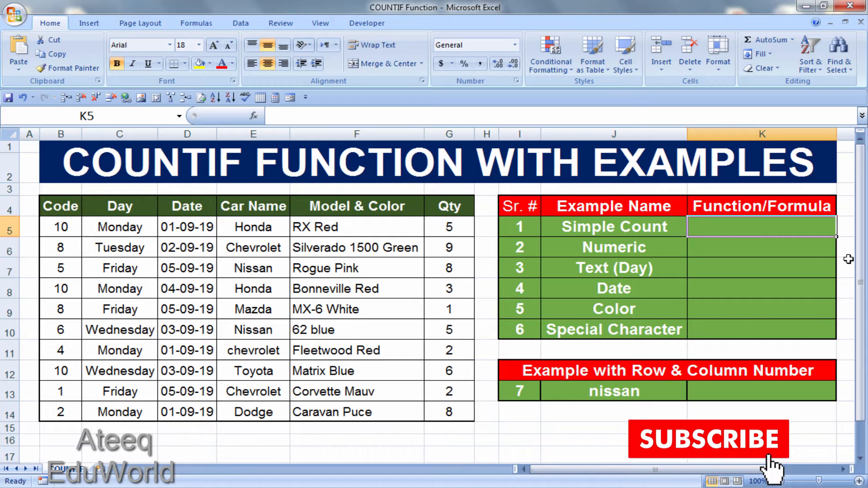
text(=count()
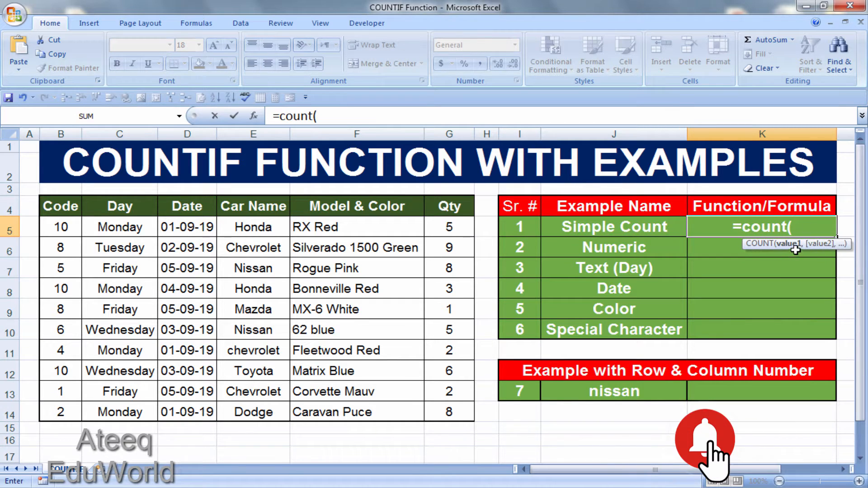
drag(466, 227, 452, 412)
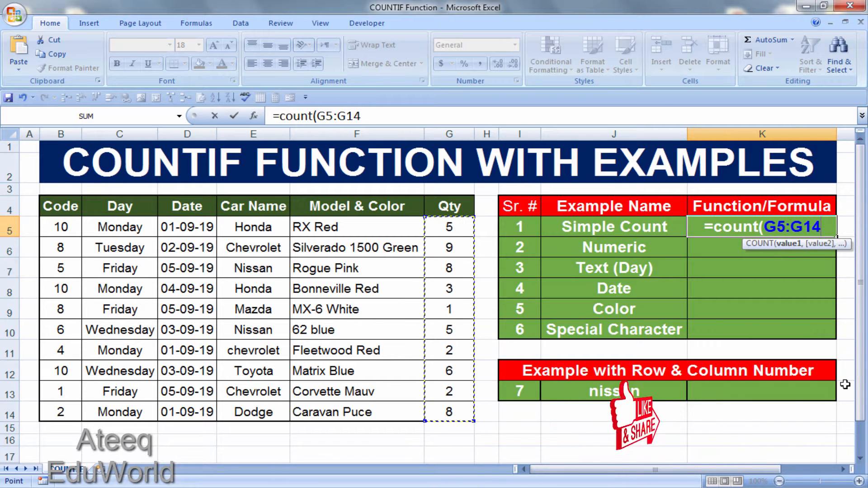
text())
key(Return)
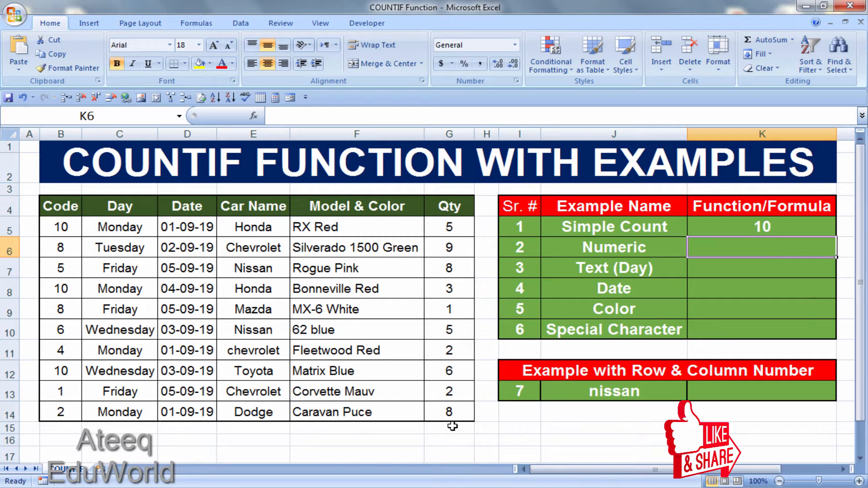
Step: Clear the Rogue Pink quantity in G7 to test the simple count, and undo the deletion
click(453, 268)
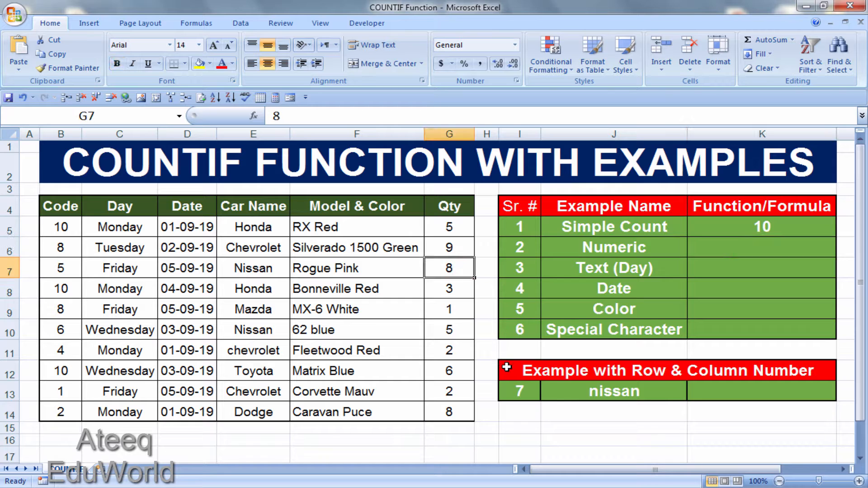
key(Delete)
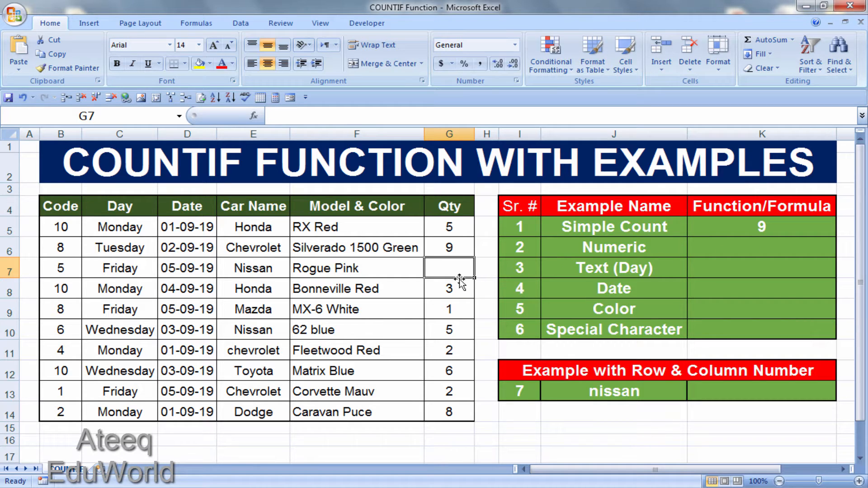
key(ctrl+z)
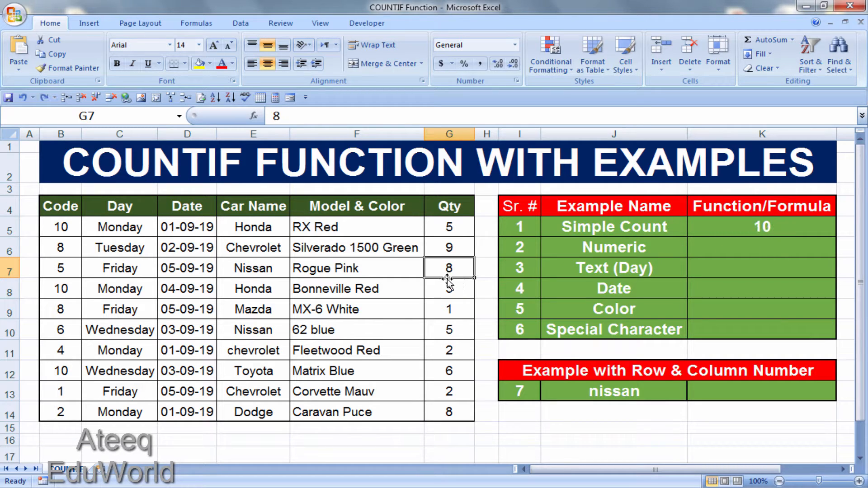
Step: Count the codes equal to 10 in cell K6 with =countif(B5:B14,10), and check the matching cells in the Code column
click(739, 254)
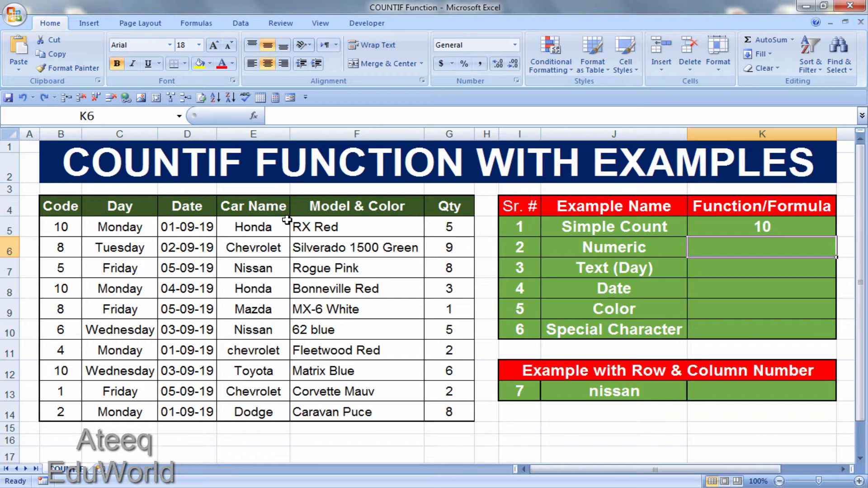
click(721, 265)
click(723, 243)
text(=couni)
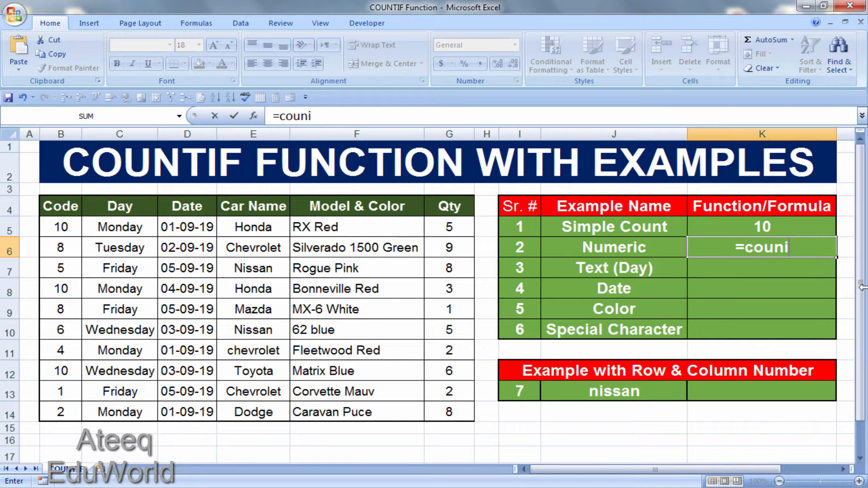
key(BackSpace)
text(tif)
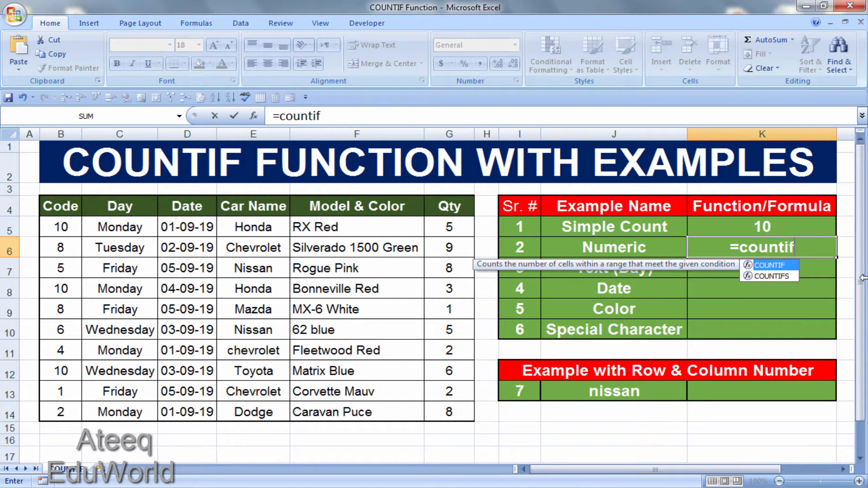
text(()
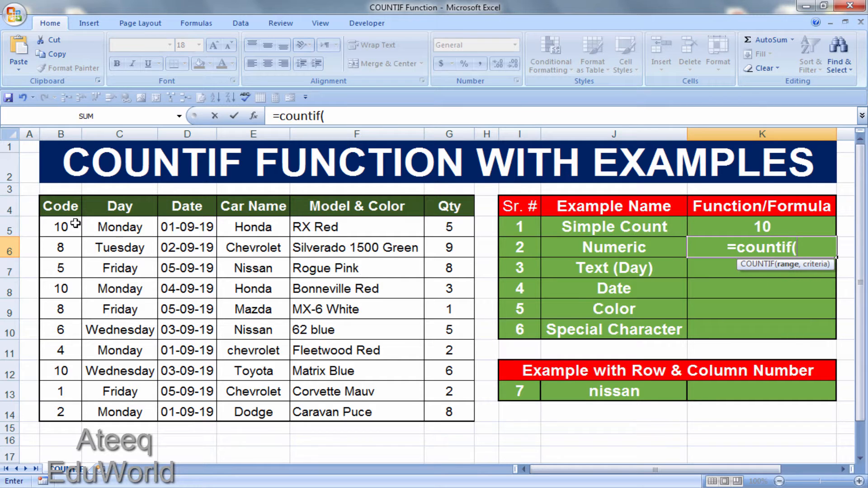
drag(64, 227, 67, 411)
text(,)
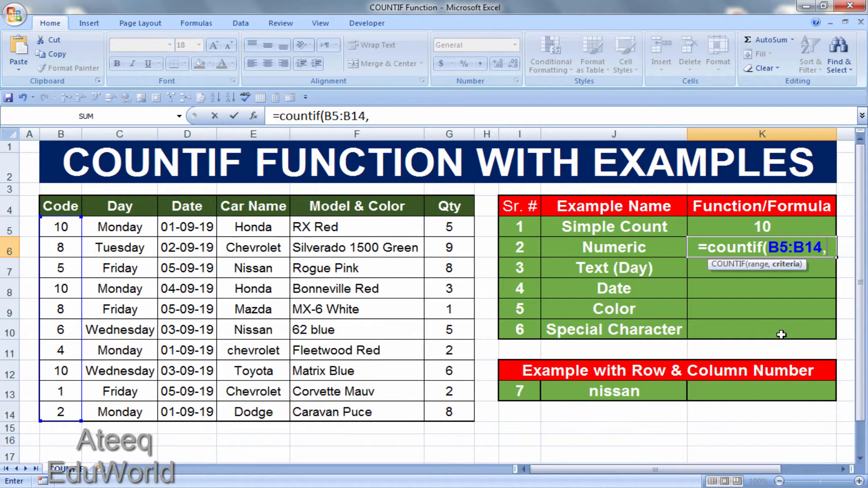
text(10))
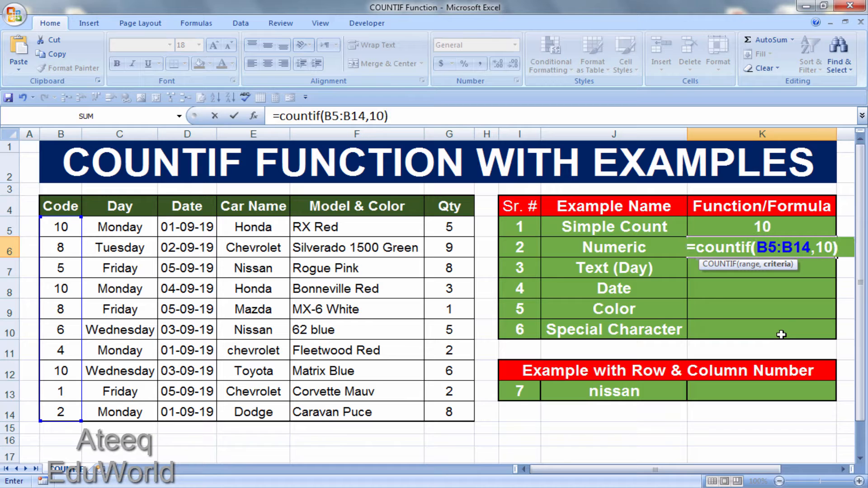
key(Return)
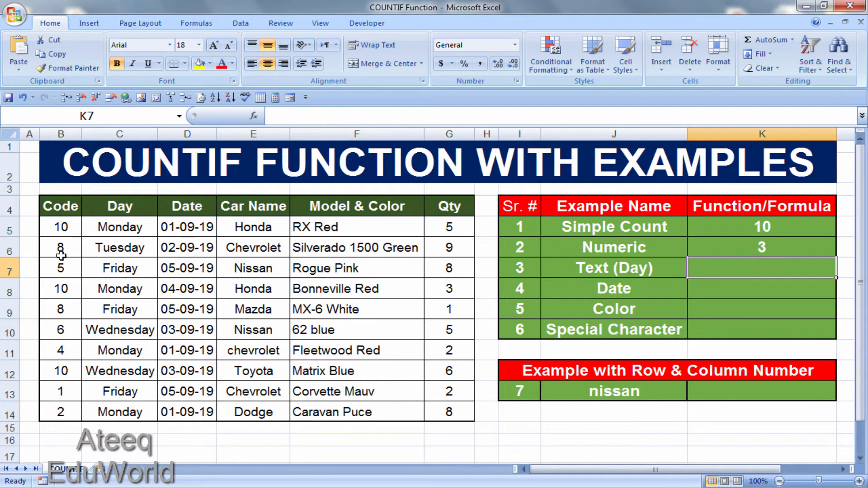
click(64, 227)
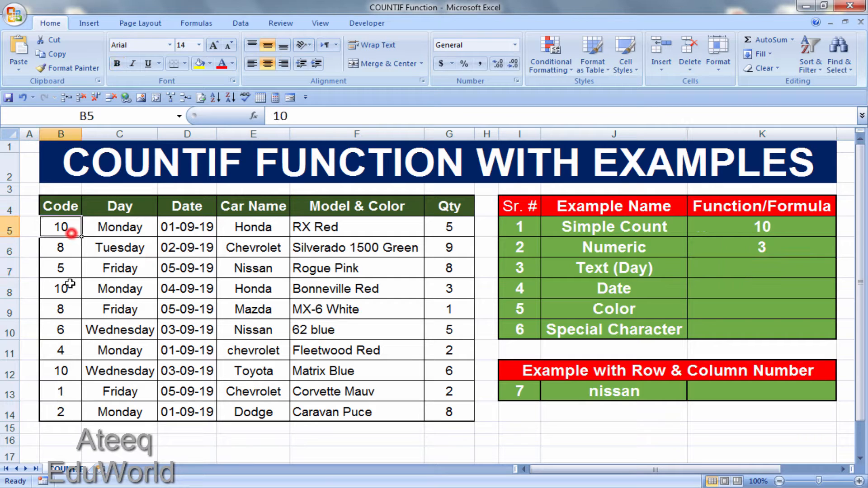
click(66, 286)
click(64, 373)
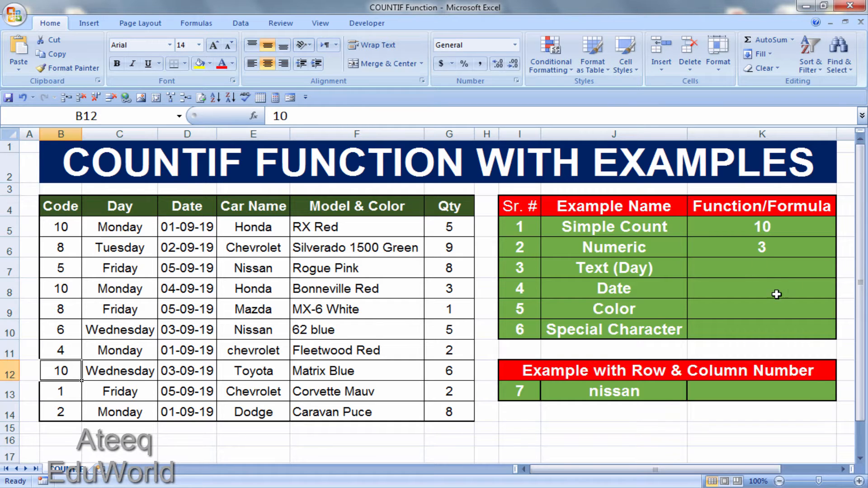
Step: Count the Monday entries in cell K7 with =countif(C5:C14,"Monday"), and check the matching cells in the Day column
click(734, 267)
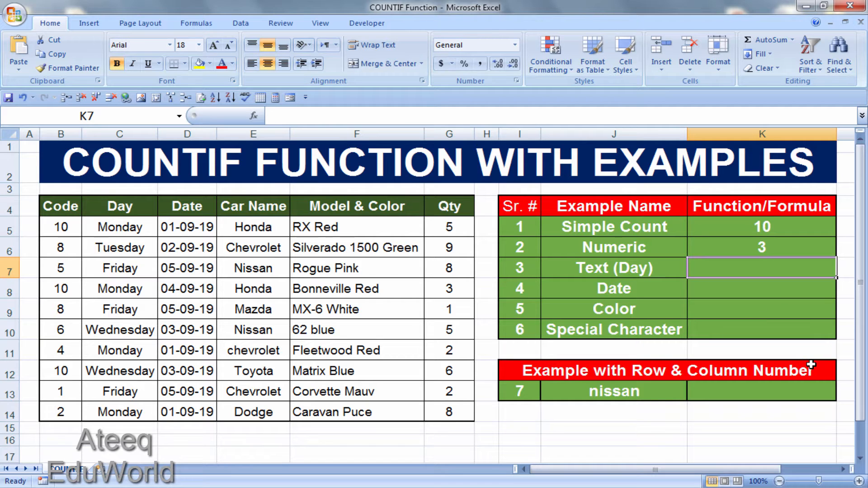
text(=count)
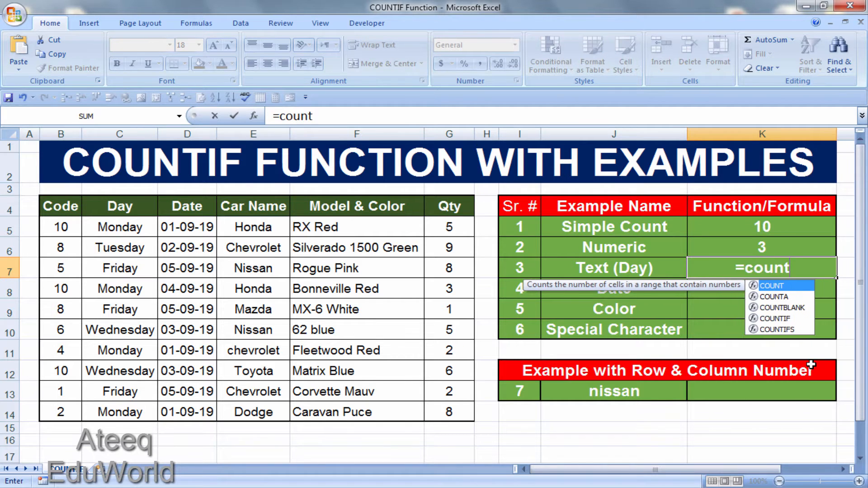
text(if()
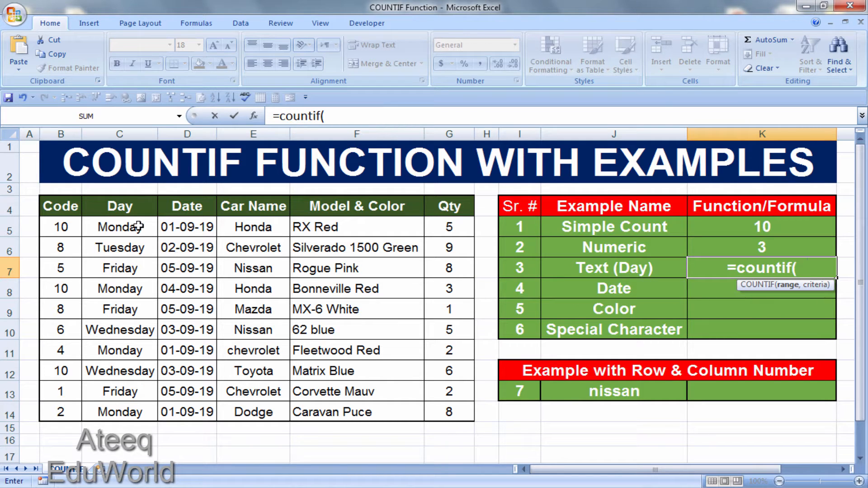
drag(138, 227, 129, 406)
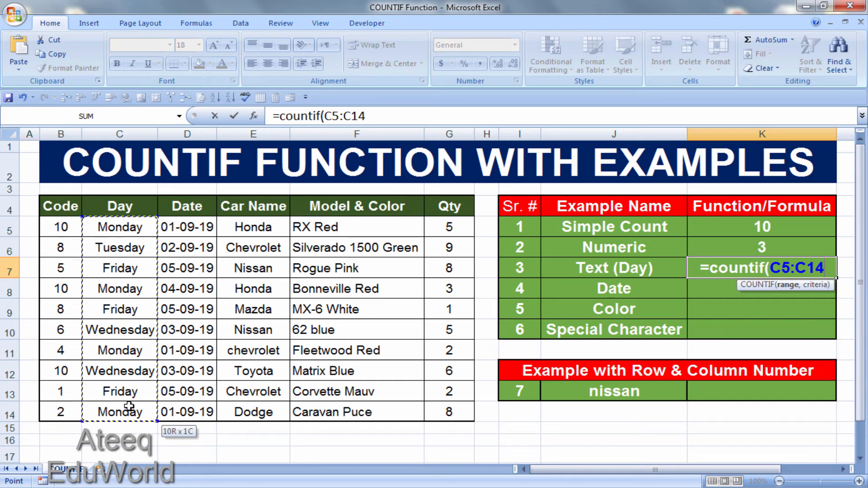
text(,)
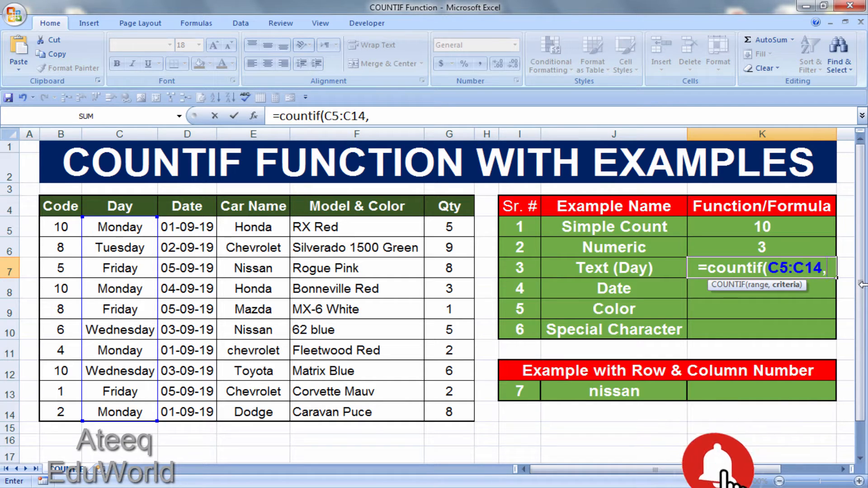
text(")
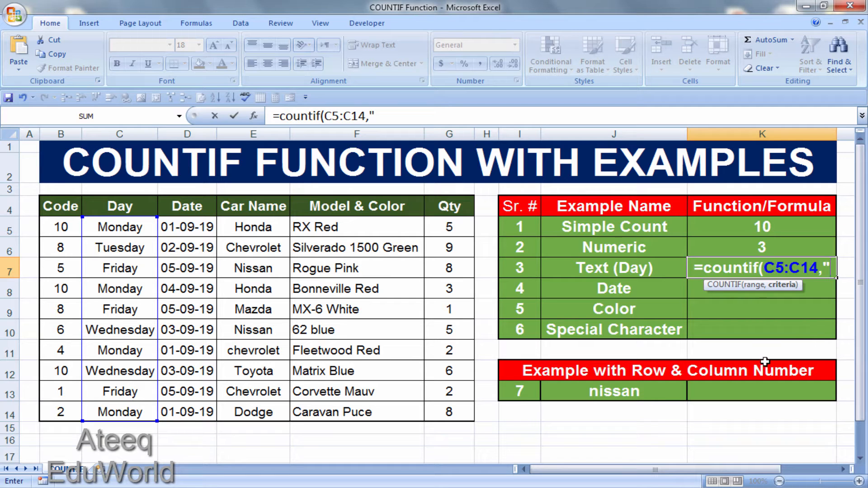
text(monday)
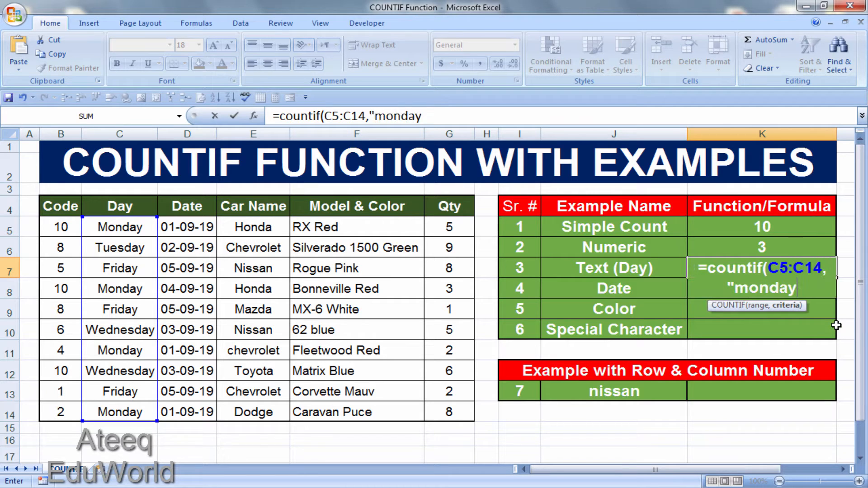
key(BackSpace)
key(BackSpace)
key(BackSpace)
key(BackSpace)
key(BackSpace)
key(BackSpace)
text(Monday")
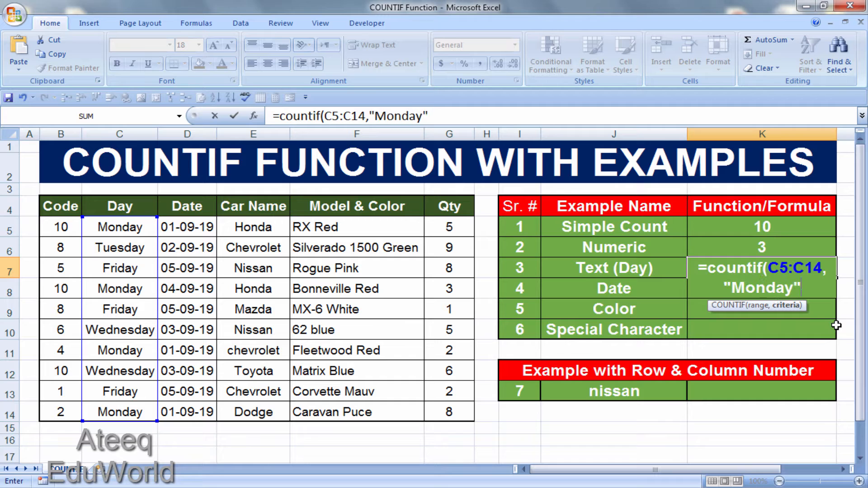
text())
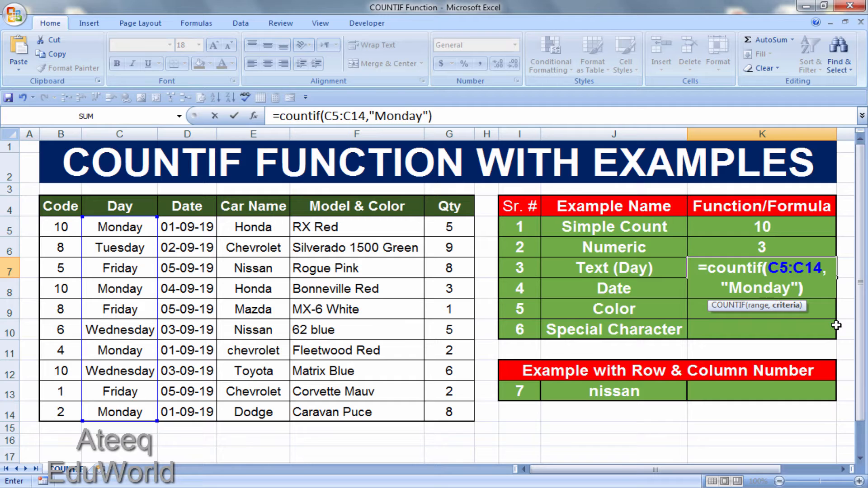
key(Return)
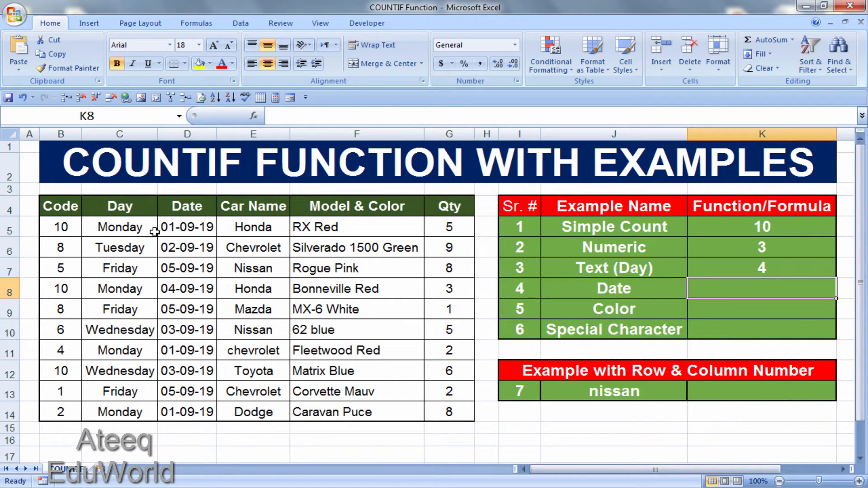
click(134, 227)
click(143, 289)
click(136, 351)
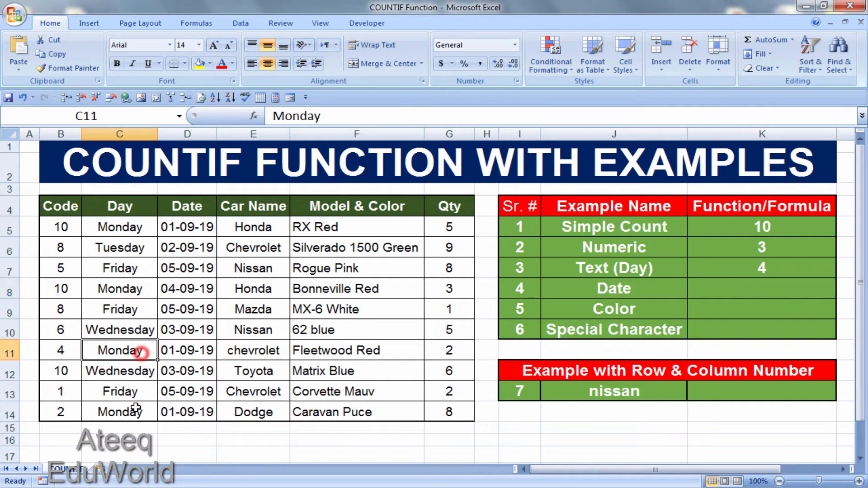
click(133, 412)
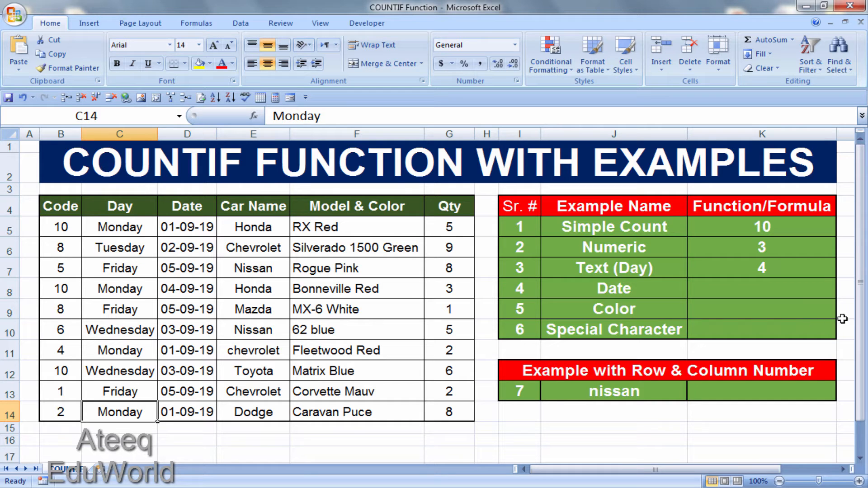
Step: Count the 01-09-19 entries in cell K8 with =countif(D5:D14,"01-09-19"), and check the matching cells in the Date column
click(723, 293)
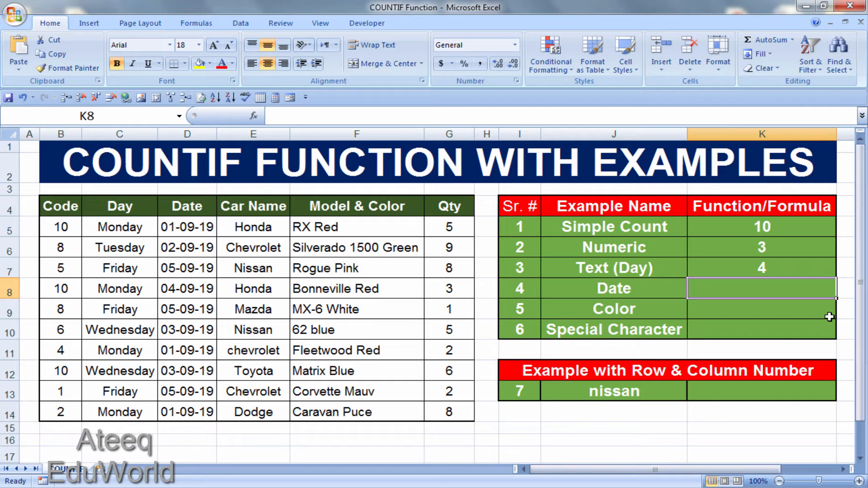
text(=countif)
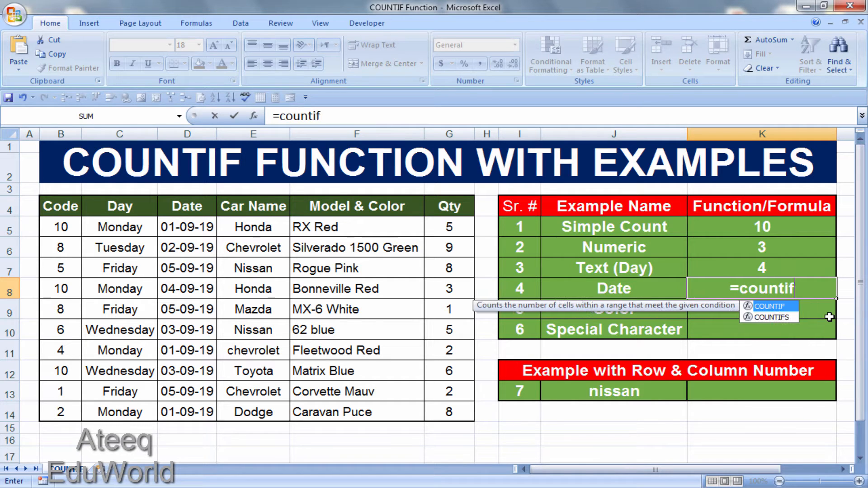
text(()
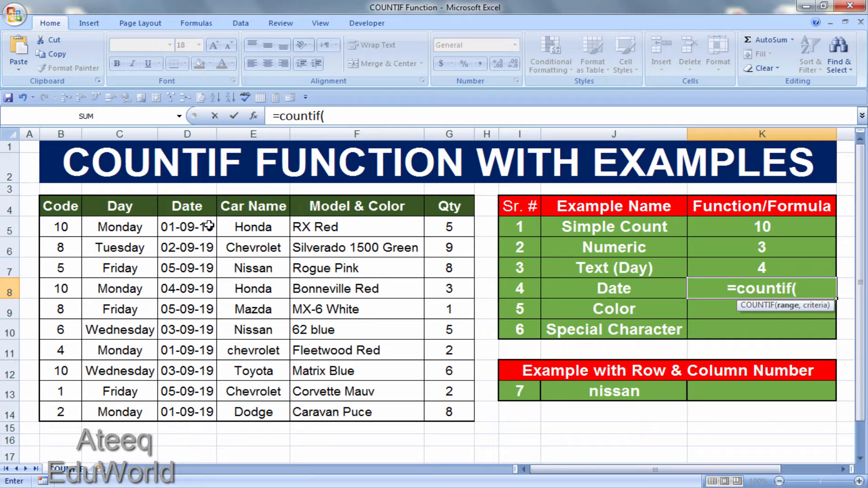
drag(213, 226, 215, 412)
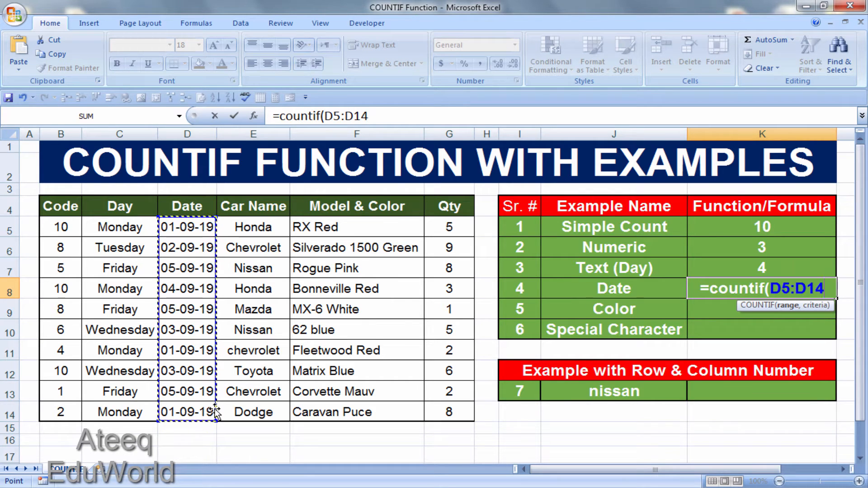
text(,)
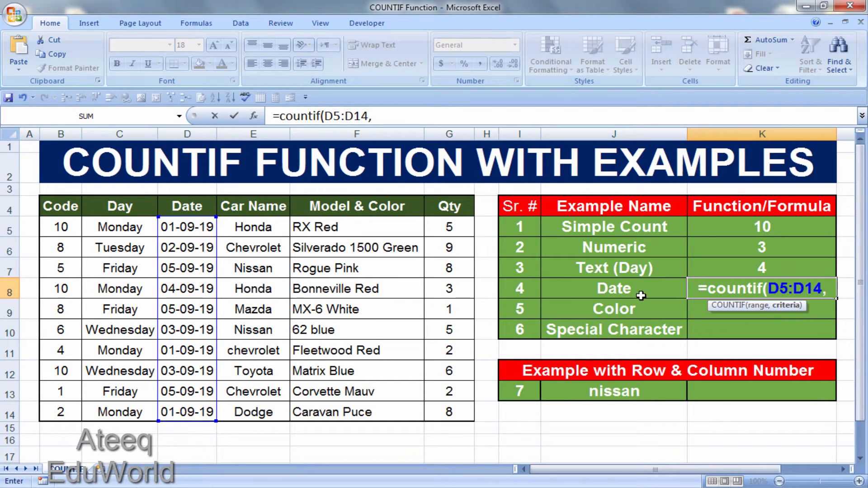
text(")
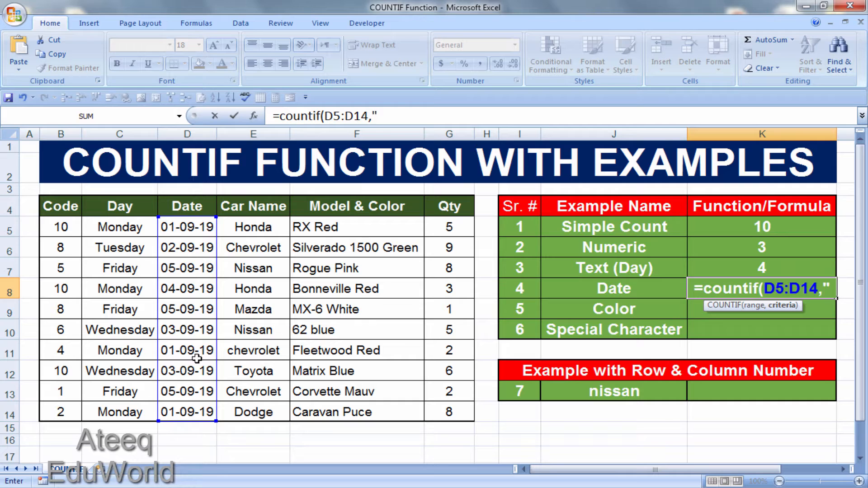
text(0)
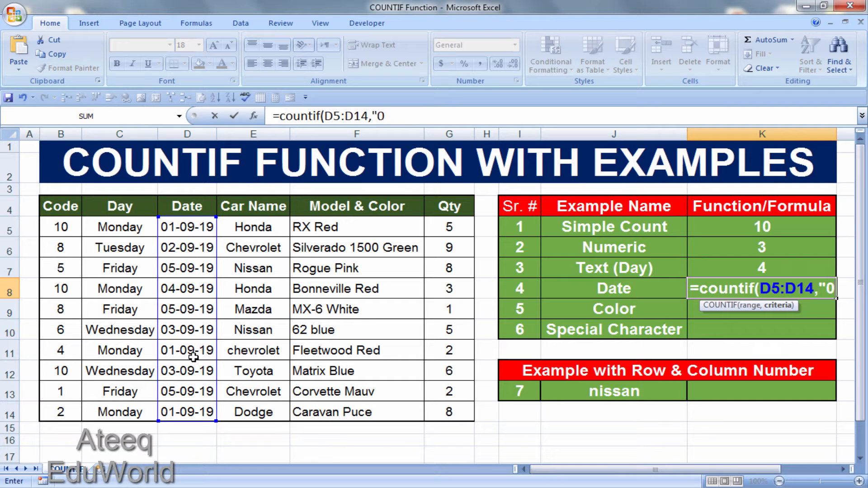
text(1-)
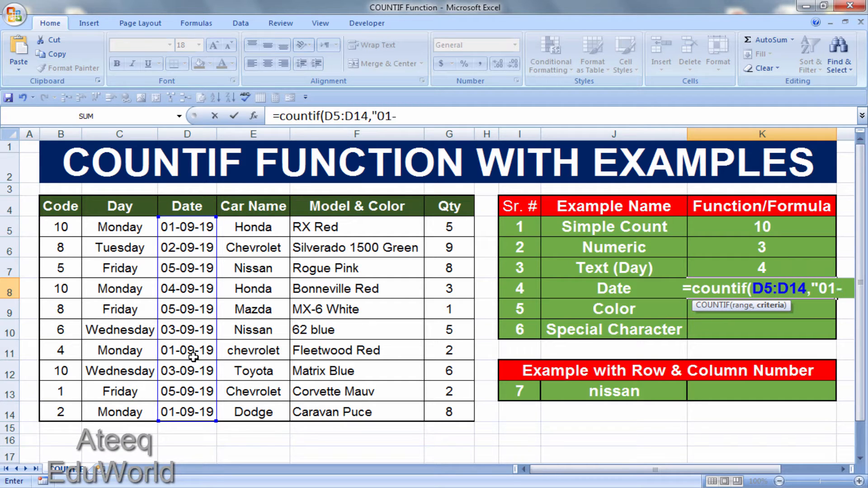
text(09-19)
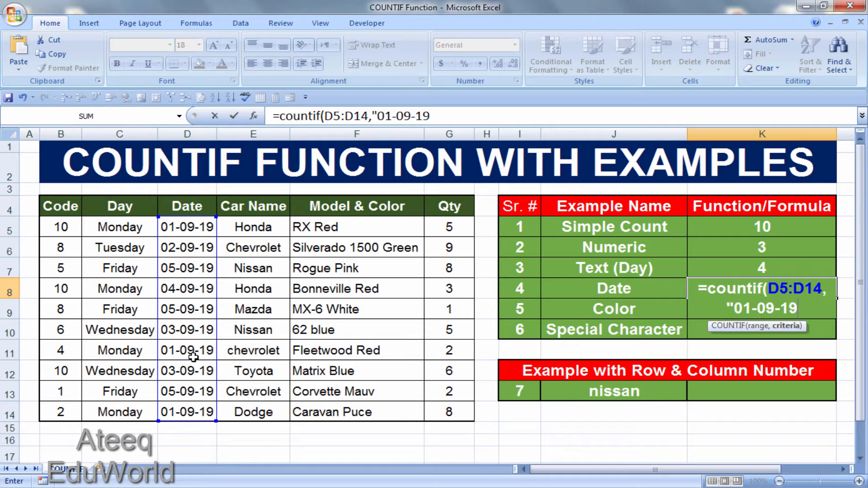
text(")
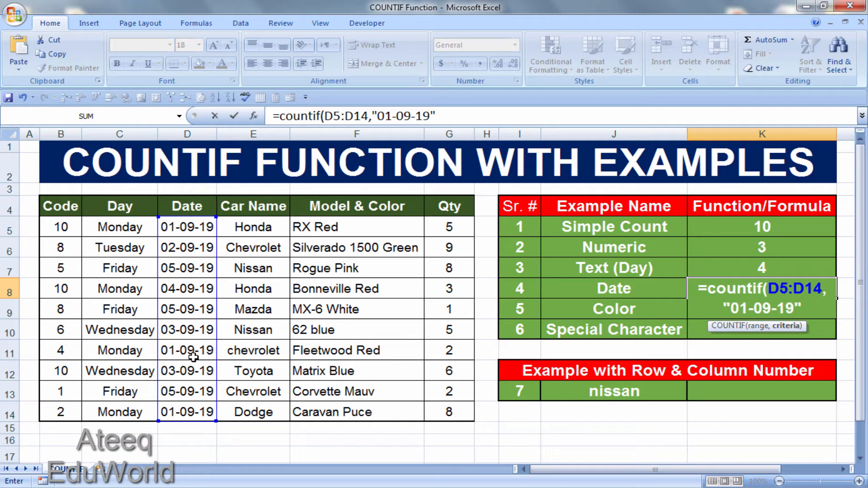
text())
key(Return)
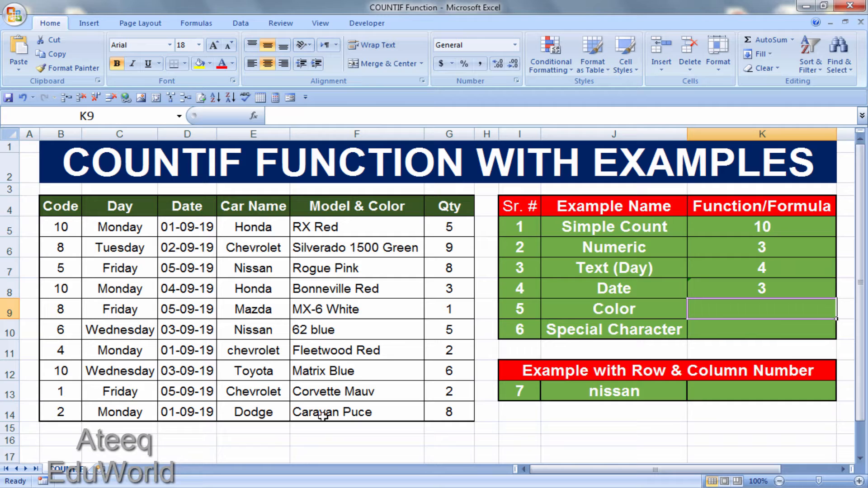
click(195, 224)
click(189, 353)
click(191, 413)
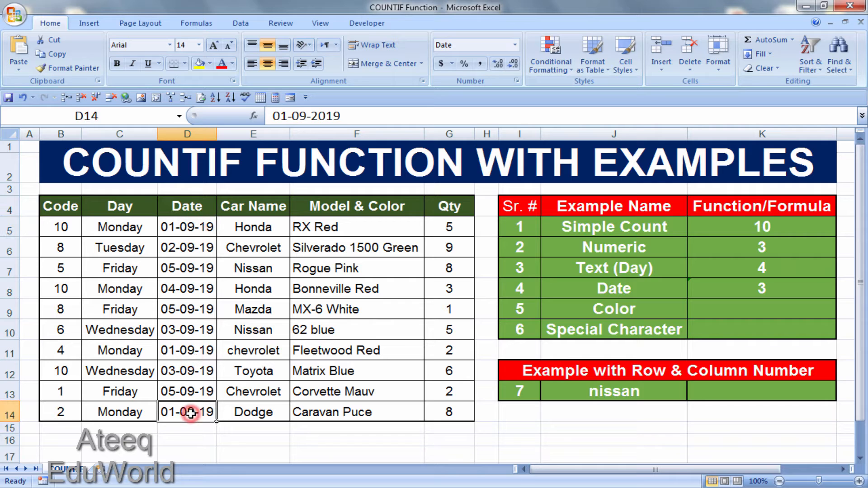
Step: Count the red cars in cell K9 with =countif(F5:F14,"*red*"), and check the matching cells in the Model & Color column
click(762, 304)
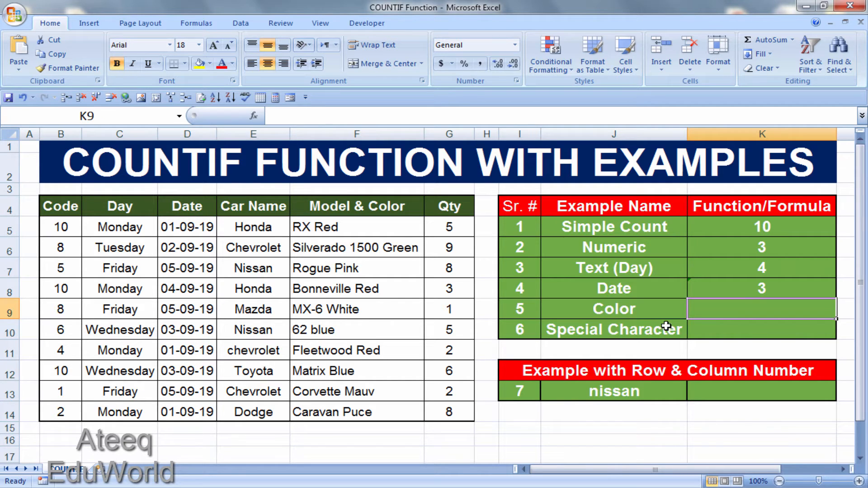
click(654, 307)
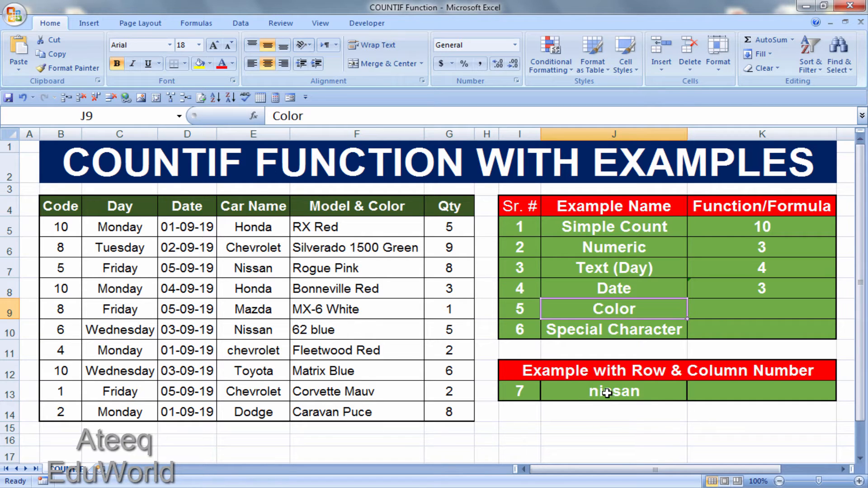
click(748, 308)
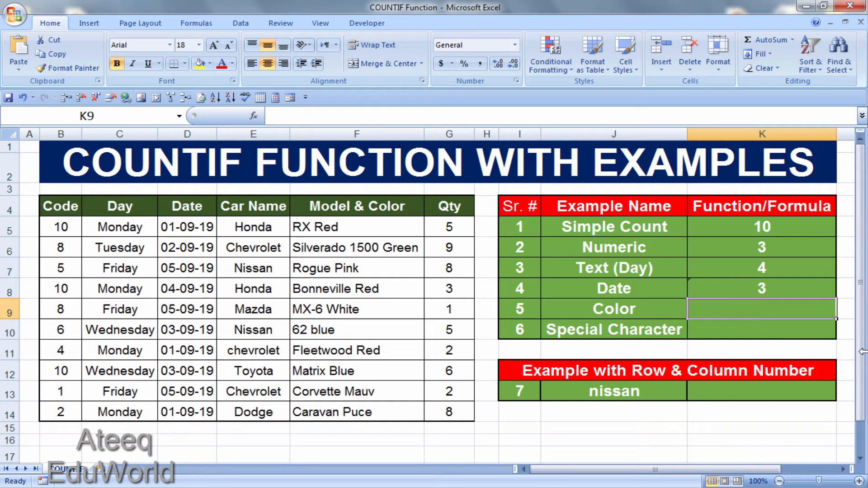
text(=count)
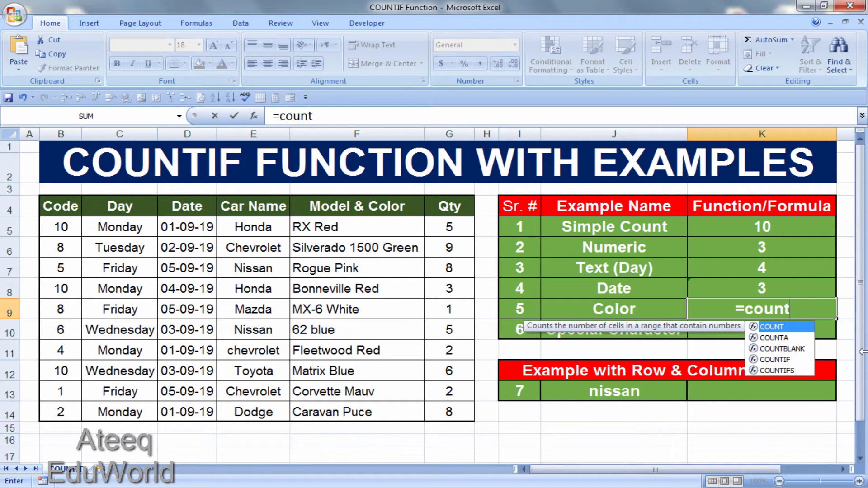
text(if()
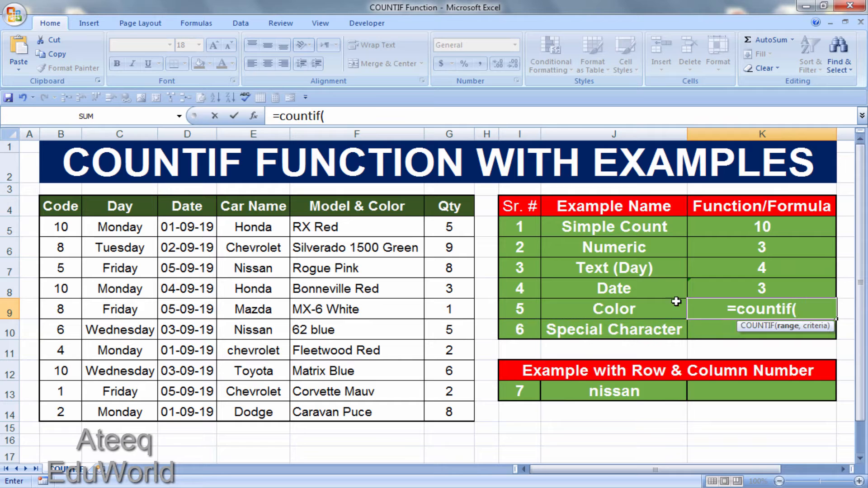
drag(393, 227, 385, 411)
text(,)
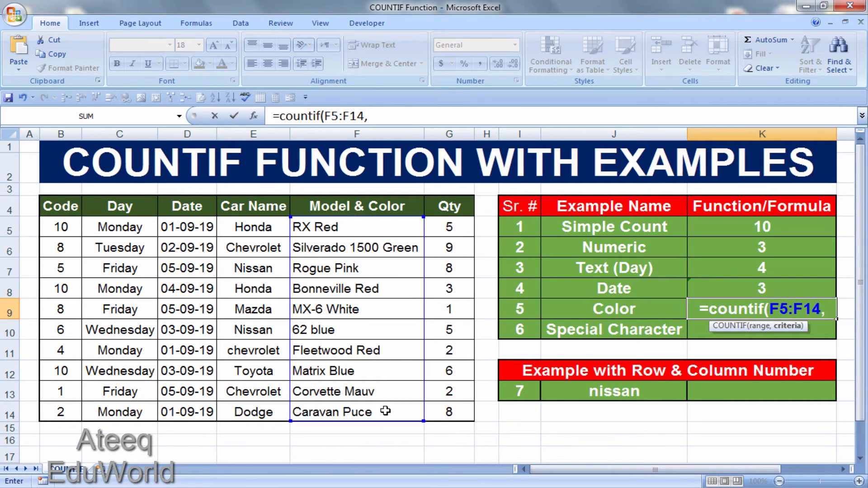
text(")
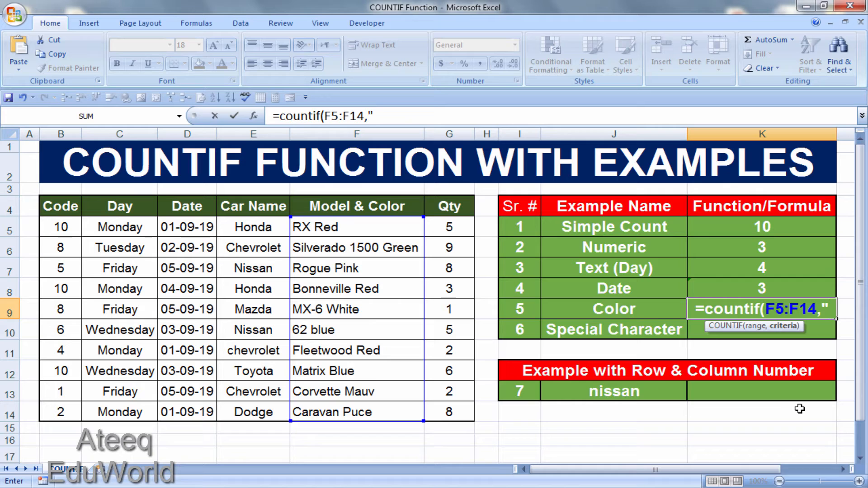
text(*)
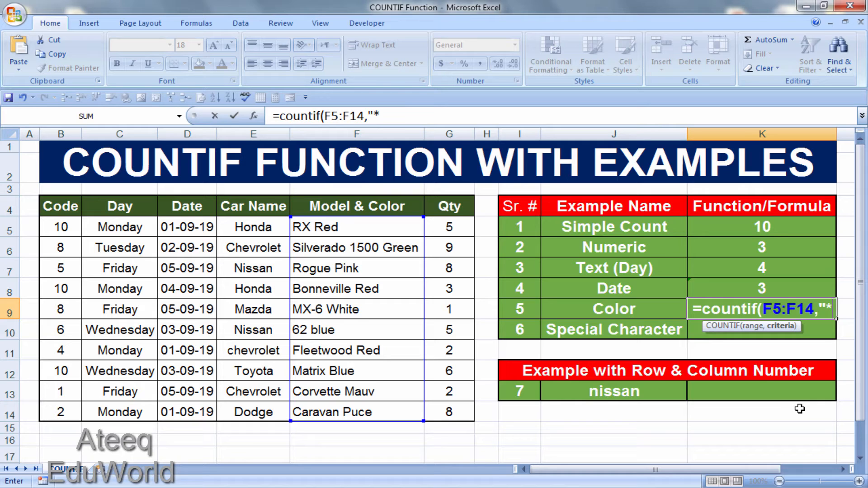
text(red)
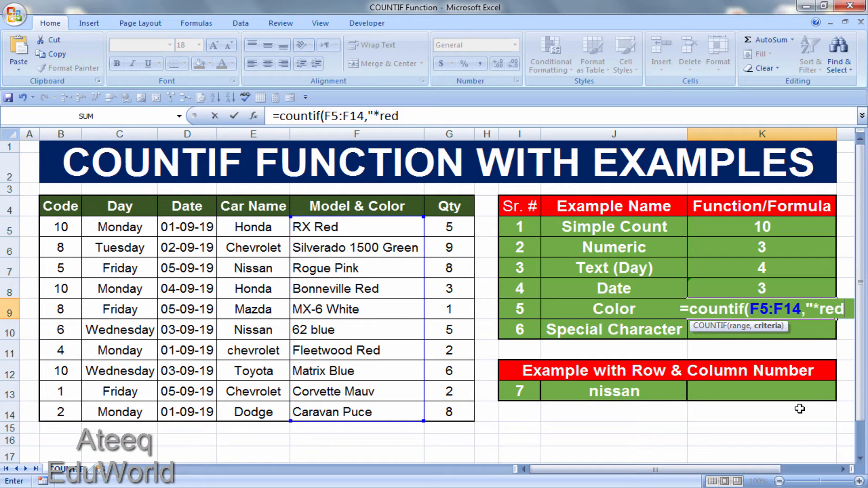
text(*)
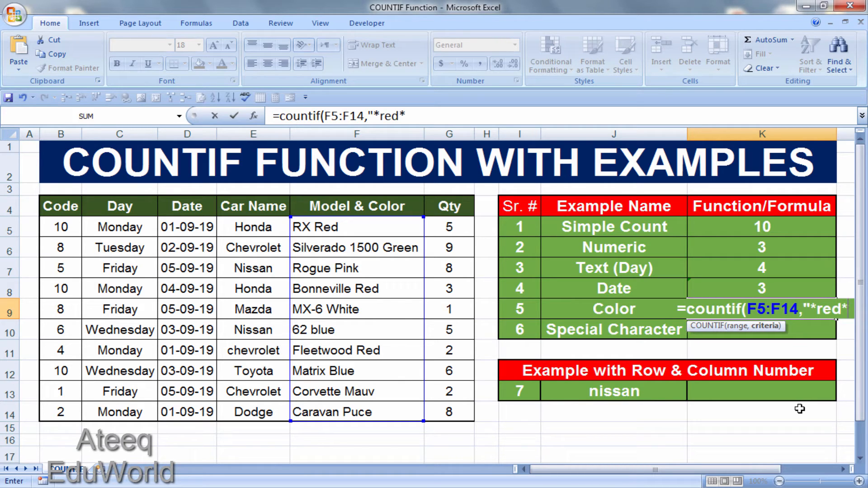
text(")
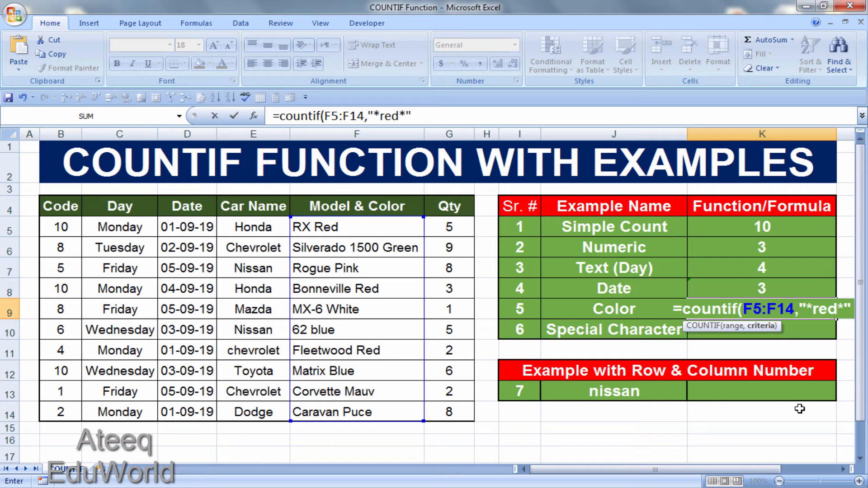
text())
key(Return)
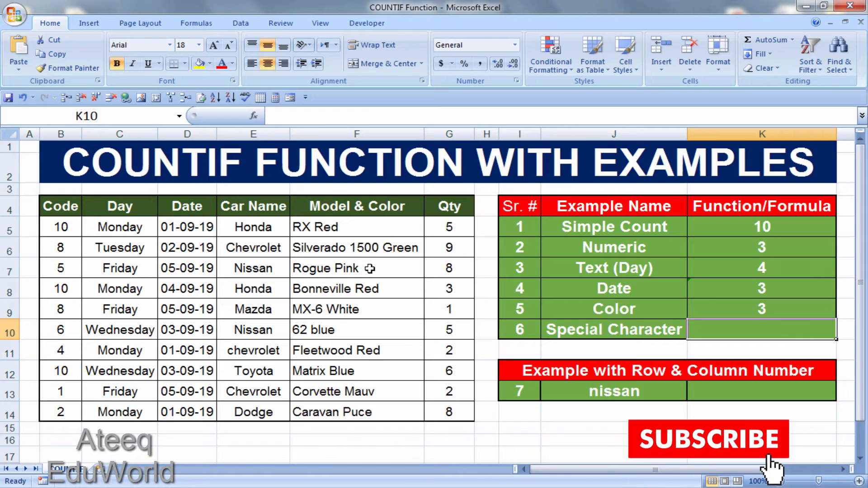
click(339, 229)
click(376, 293)
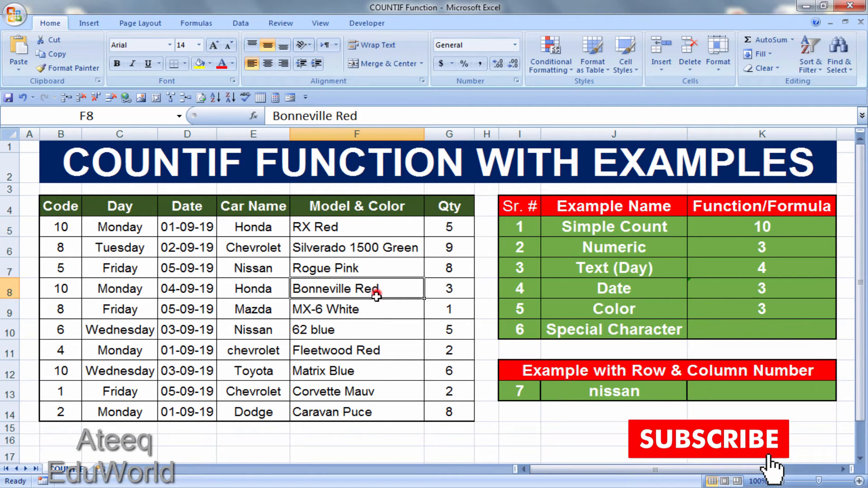
click(370, 352)
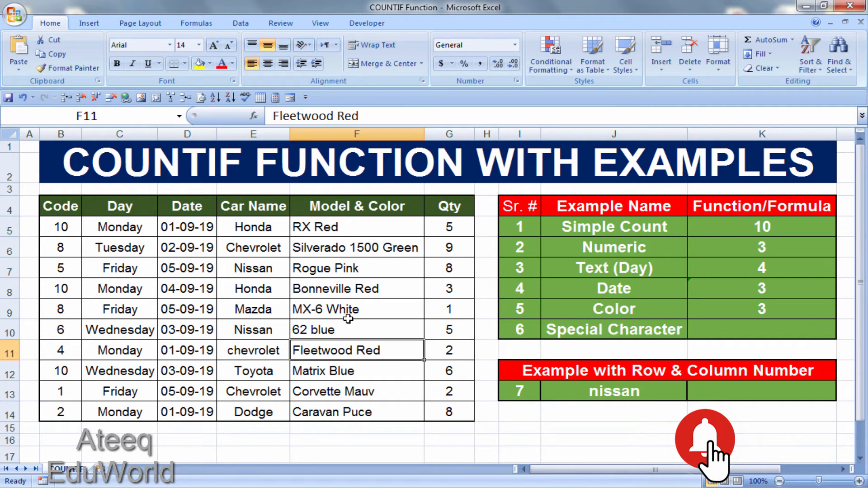
click(330, 228)
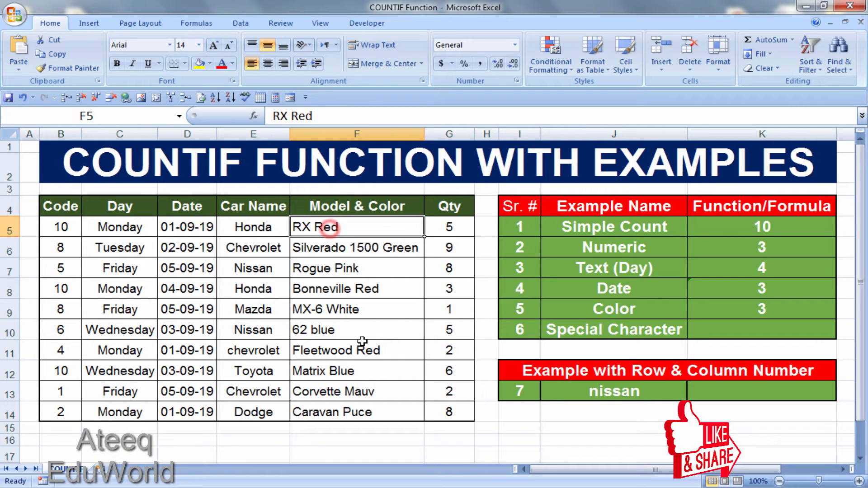
Step: Count the quantities below 5 in cell K10 with =countif(G5:G14,"<5")
click(761, 328)
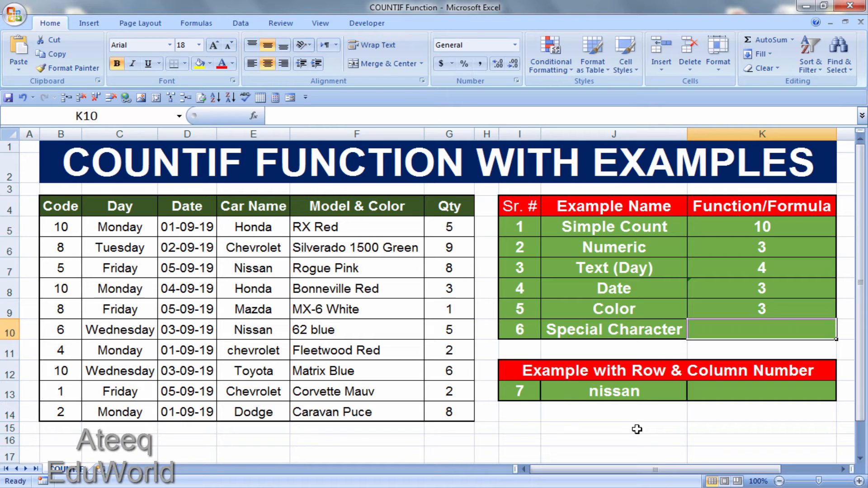
text(=)
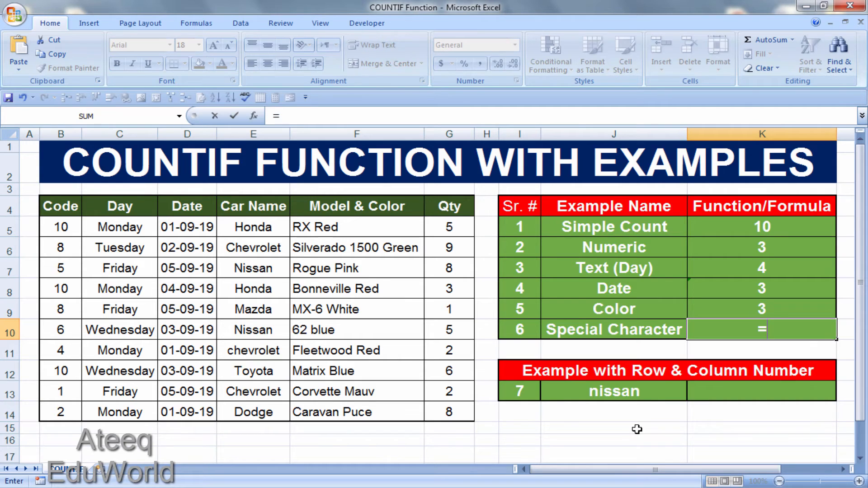
text(countif()
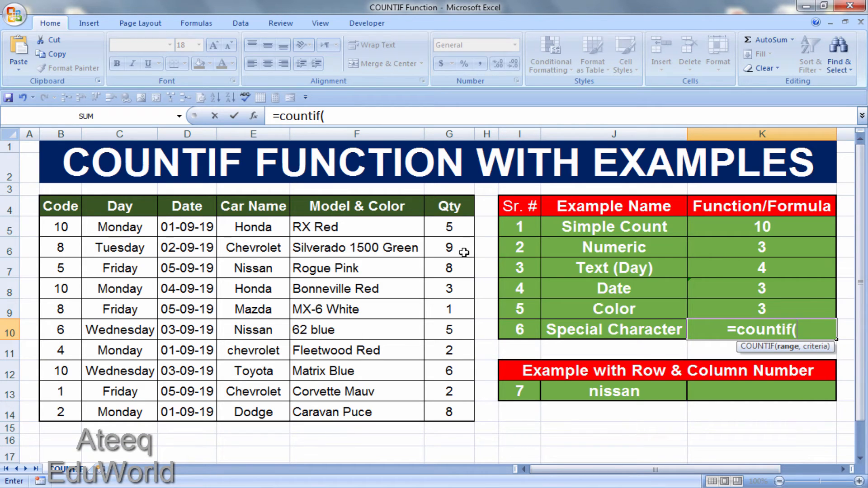
drag(454, 230, 446, 403)
text(,)
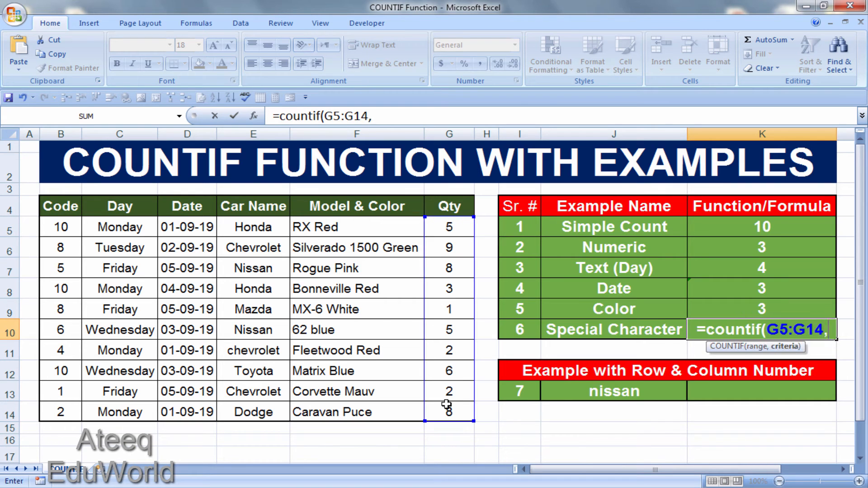
text(")
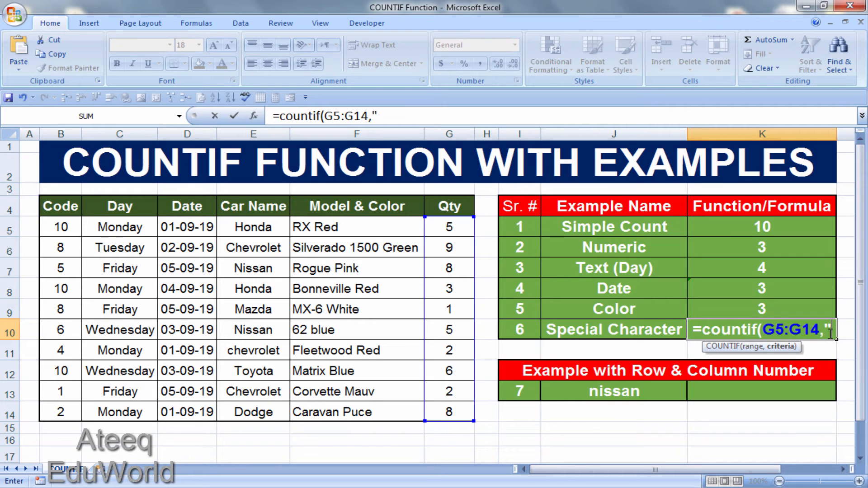
text(<)
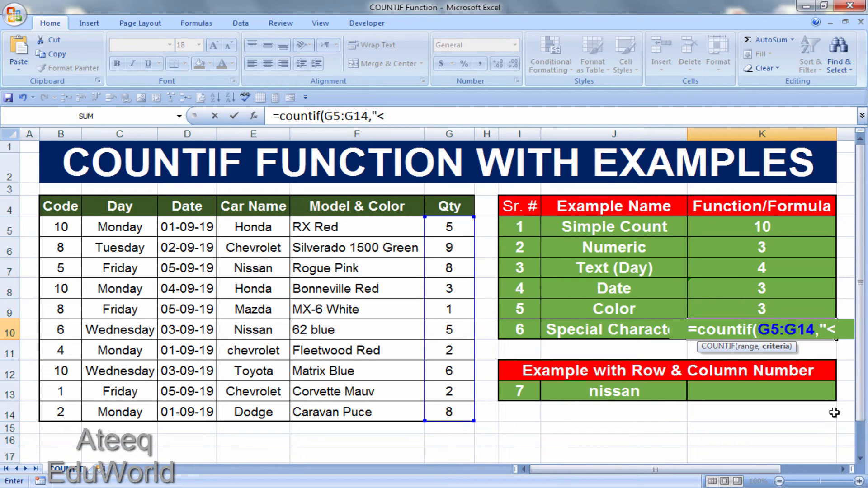
text(5)
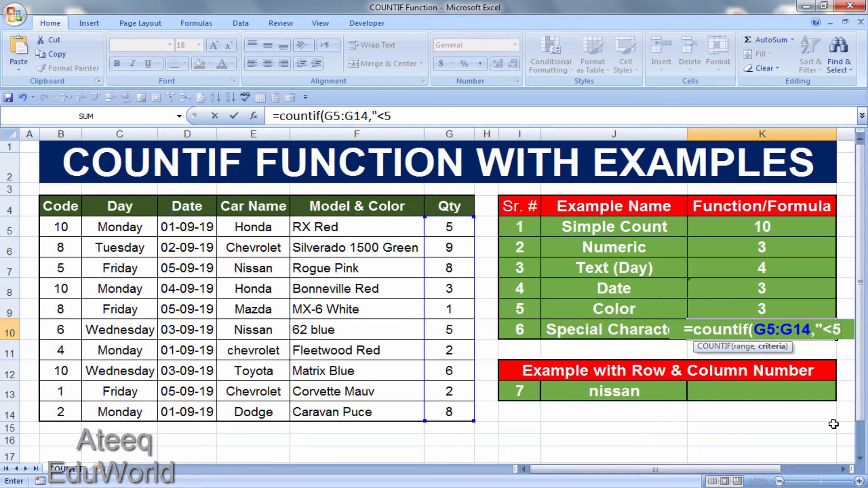
text(")
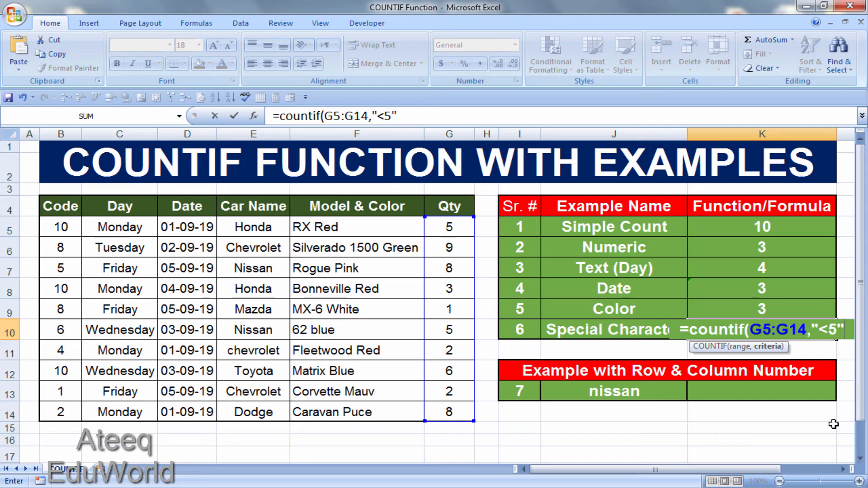
text())
key(Return)
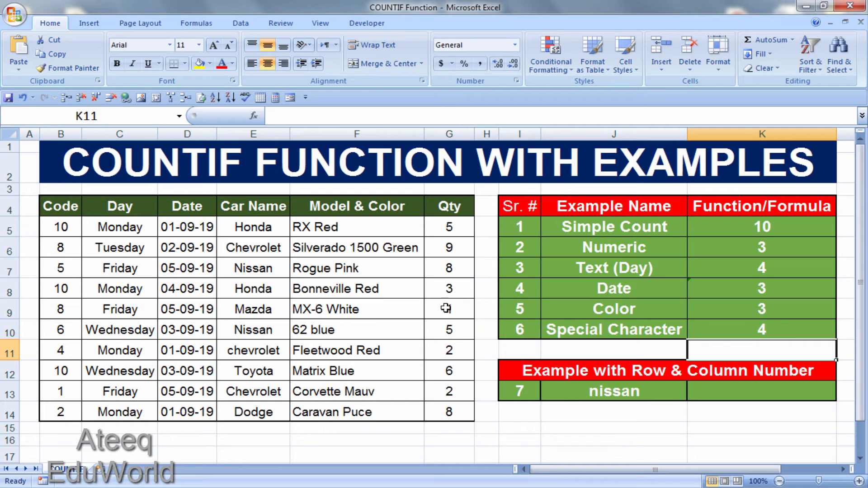
click(816, 326)
click(677, 412)
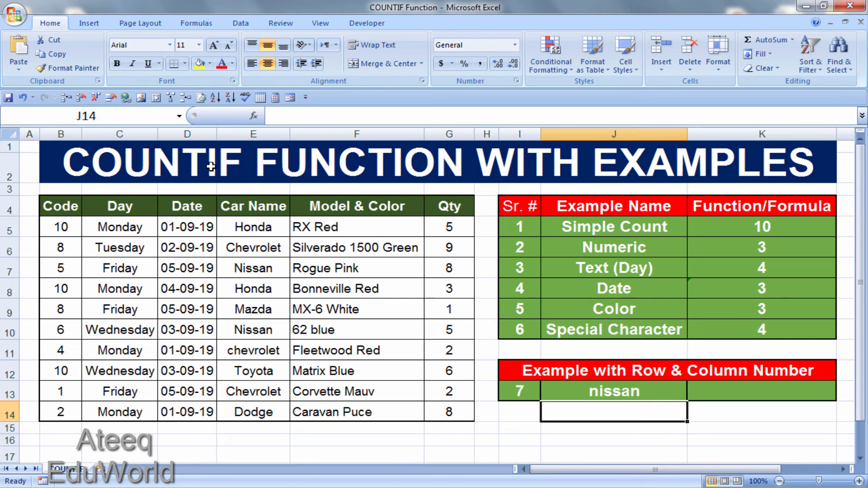
Step: Review the criteria in cells K6 and K7, and count the car name from J13 in cell K13 with =countif(E5:E14,J13)
click(733, 398)
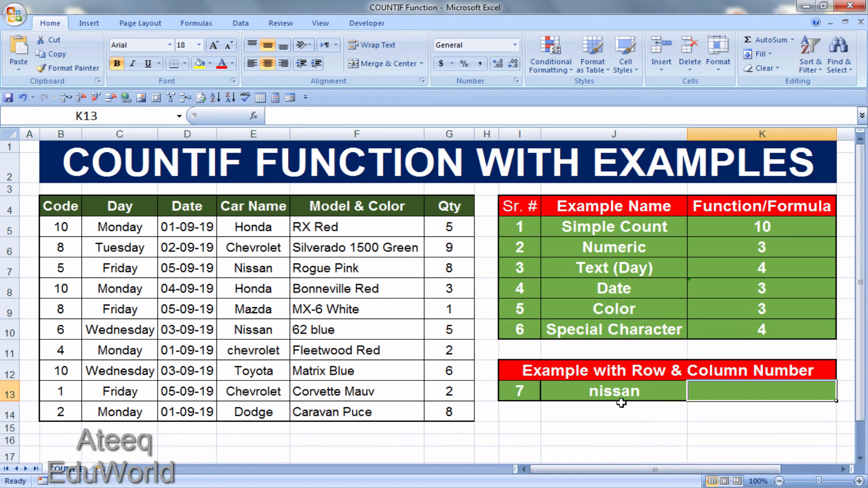
click(588, 391)
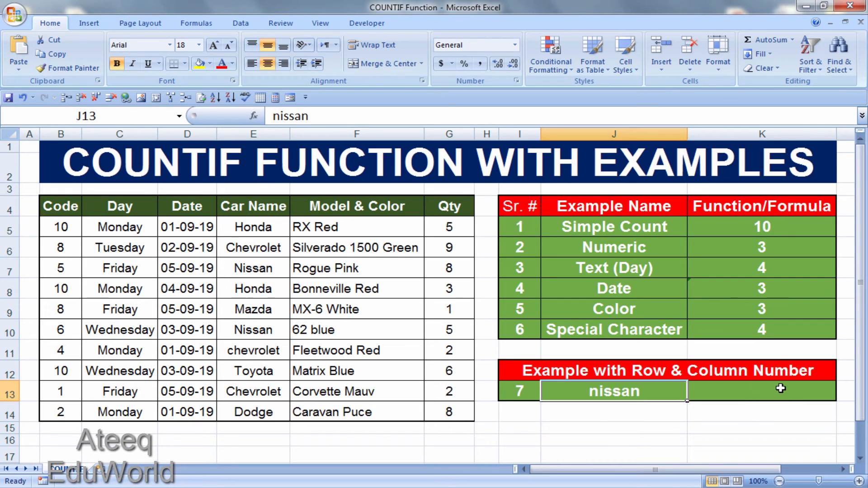
click(764, 248)
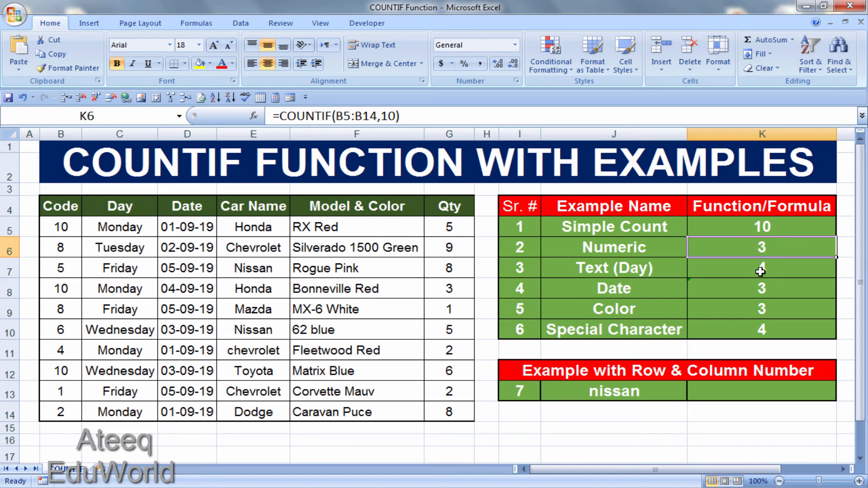
click(761, 271)
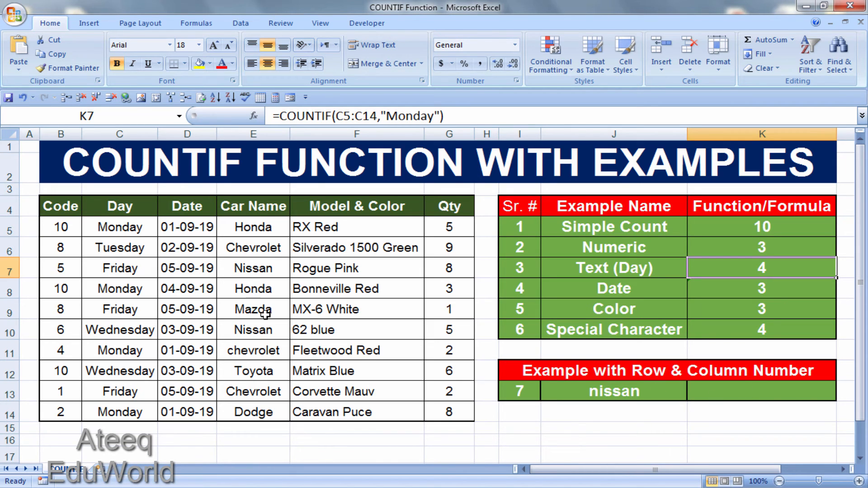
click(728, 387)
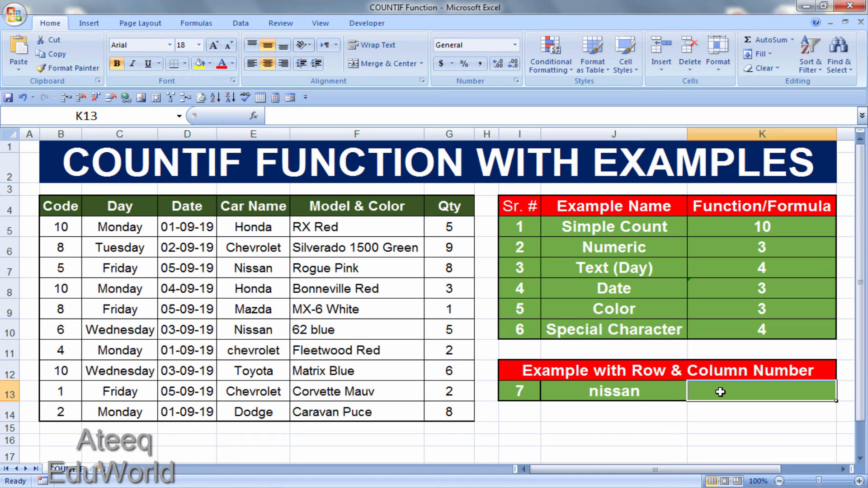
text(=)
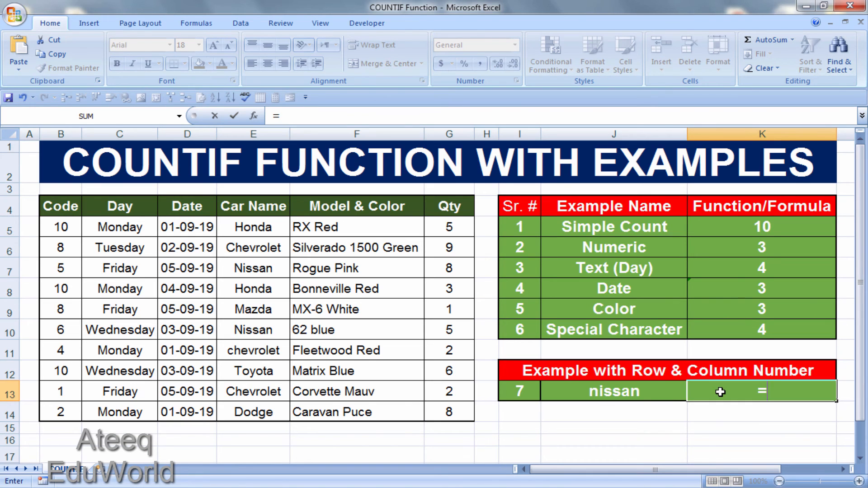
text(countif()
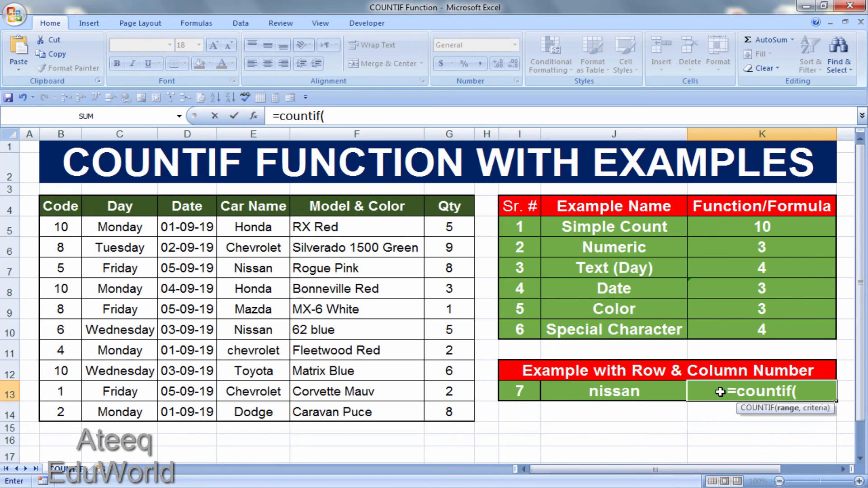
drag(274, 226, 281, 424)
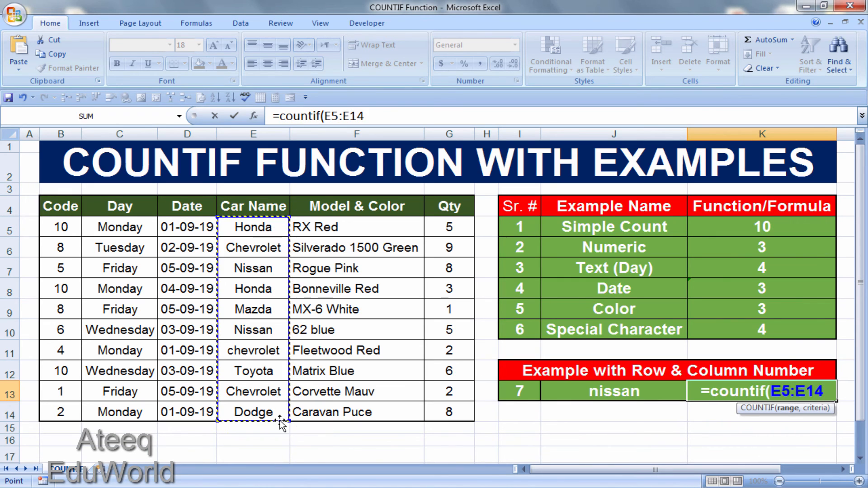
text(,)
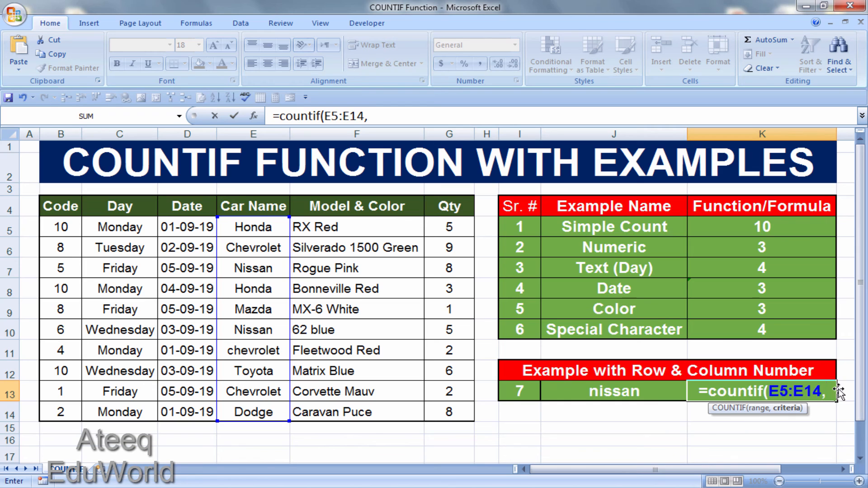
click(562, 393)
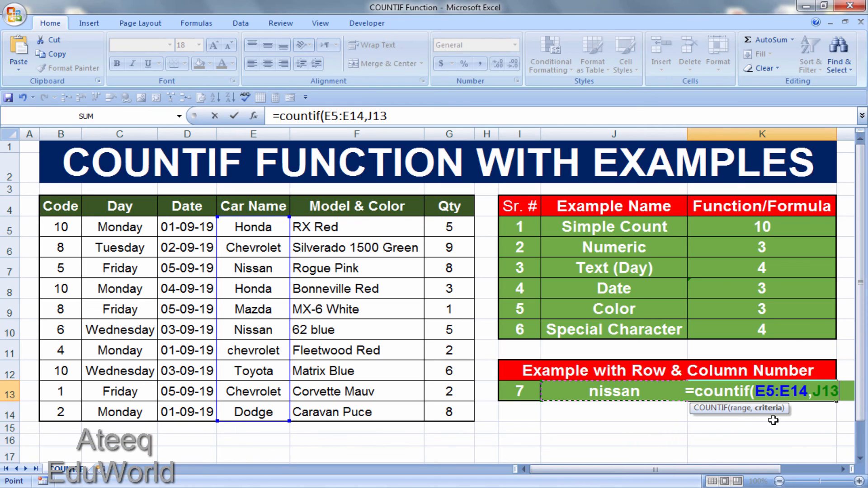
text())
key(Return)
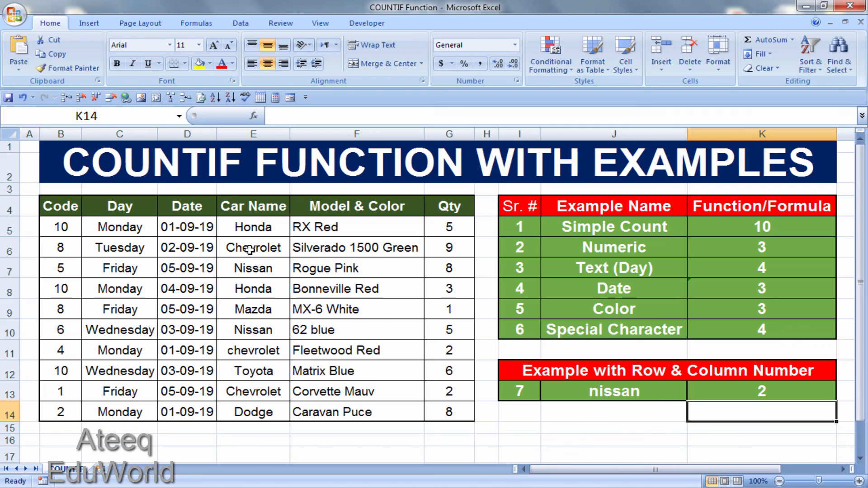
Step: Test the cell-reference count by replacing the car name in J13 first with honda and finally with toyota
click(644, 395)
text(honda)
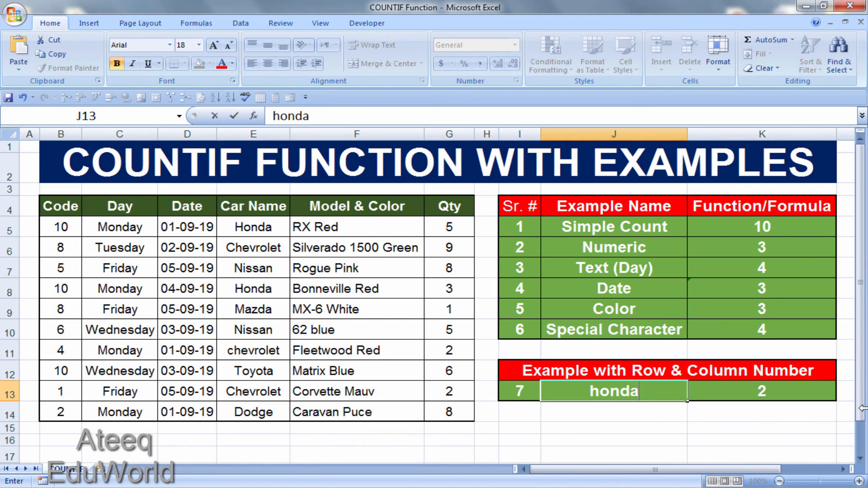
key(Return)
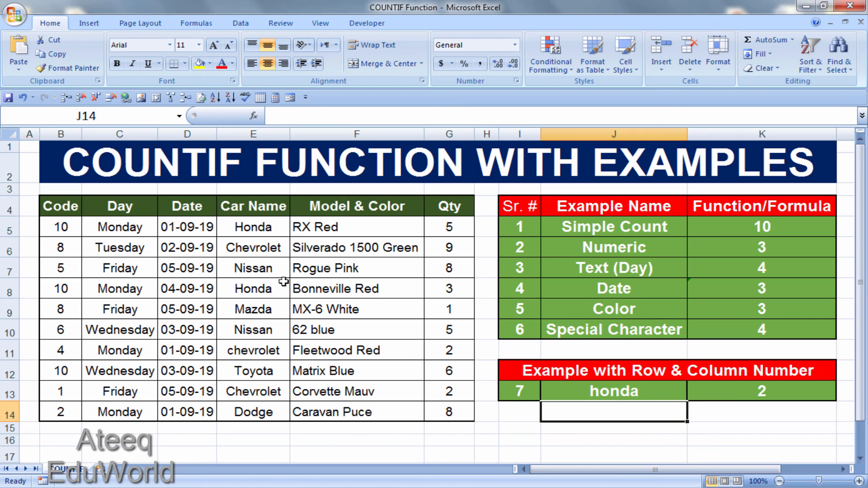
click(621, 394)
text(to)
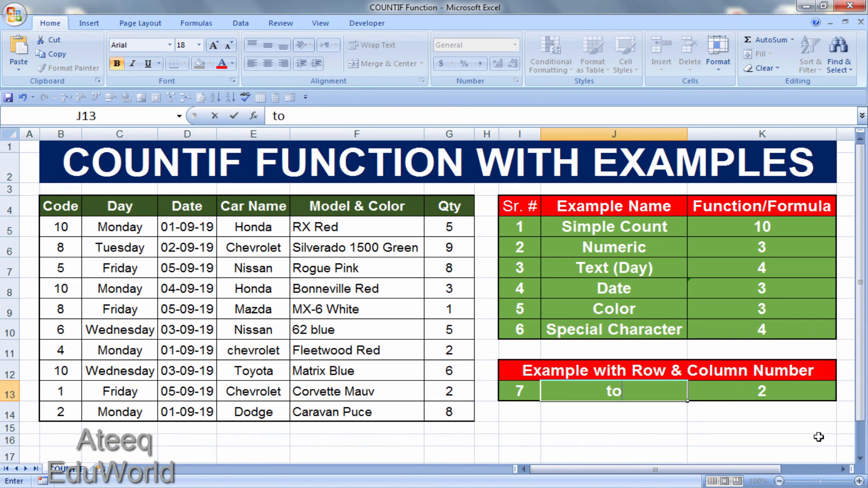
text(yota)
key(Return)
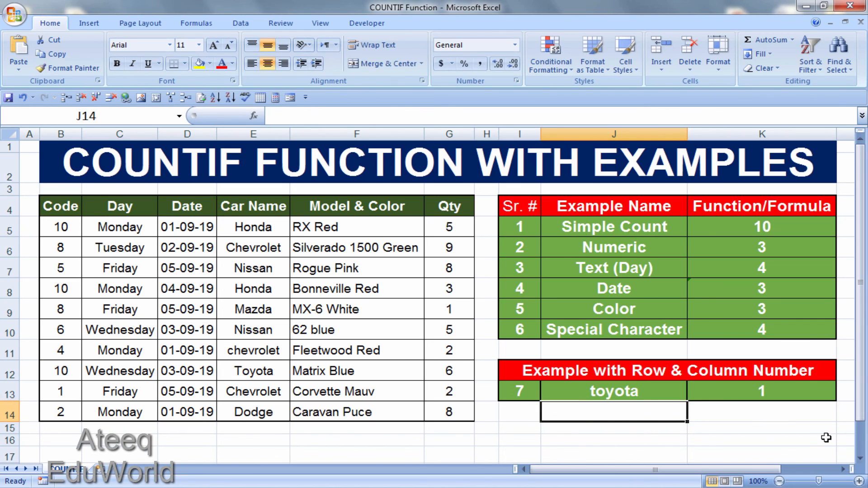